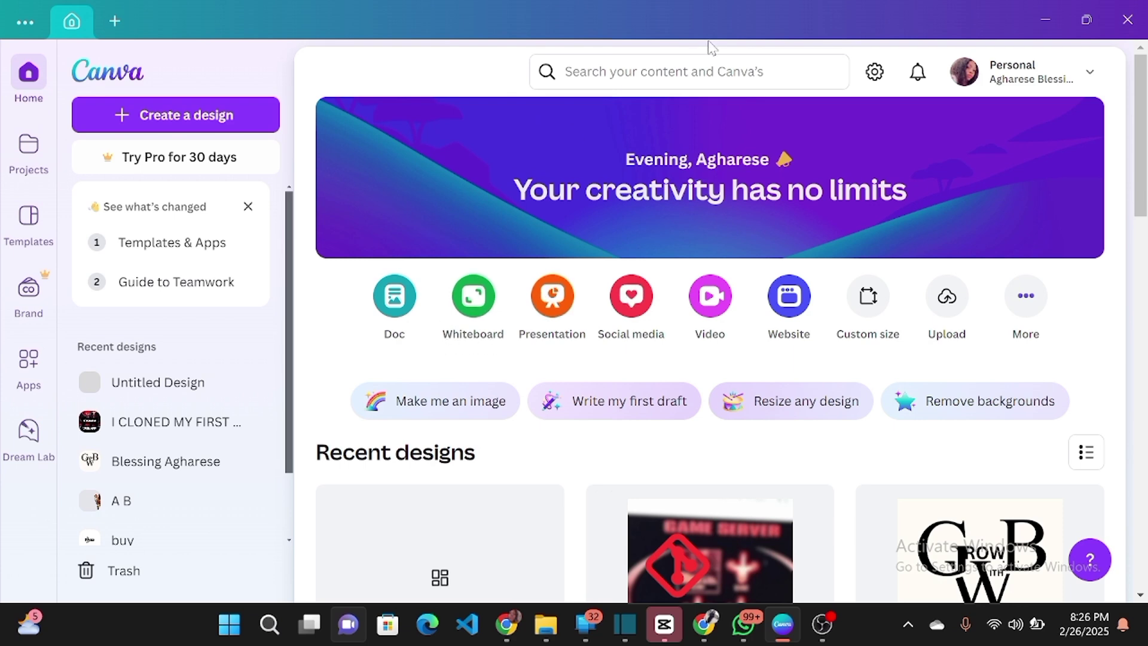
Create a blank YouTube Thumbnail design and browse the suggested templates
click(165, 128)
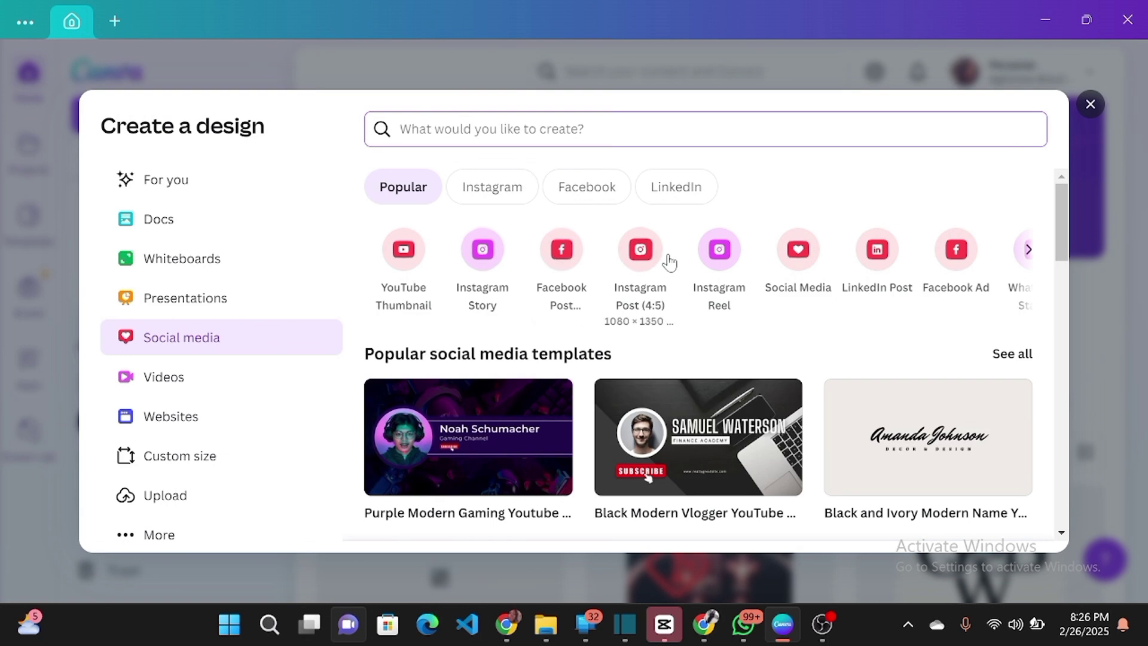
click(401, 267)
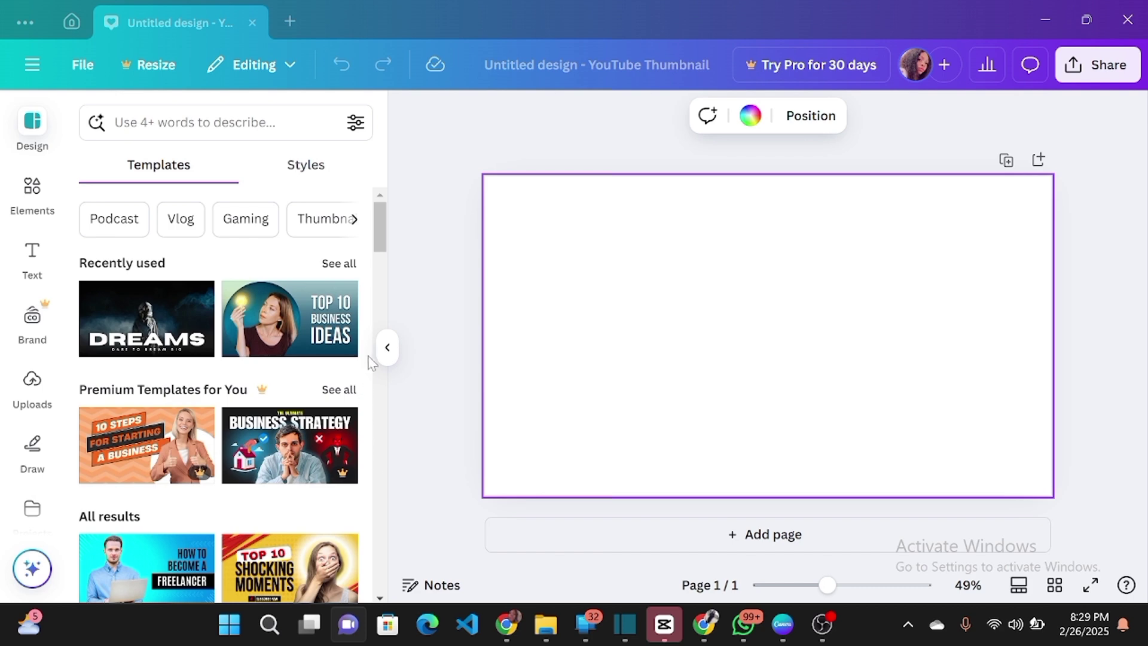
drag(380, 230, 402, 321)
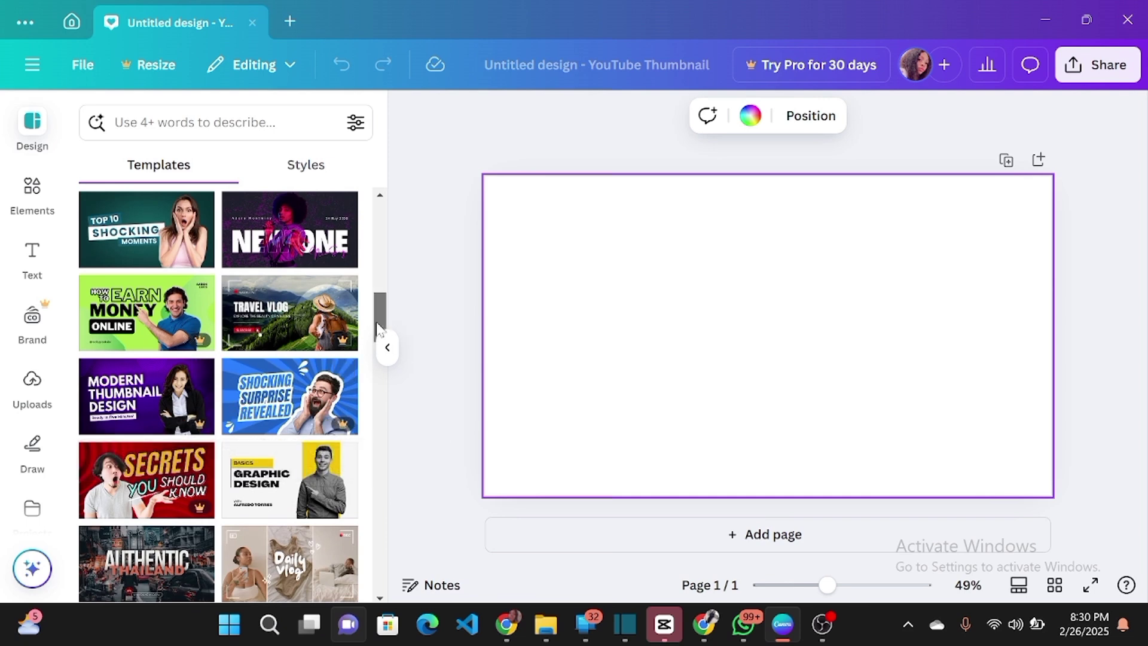
drag(377, 326, 263, 258)
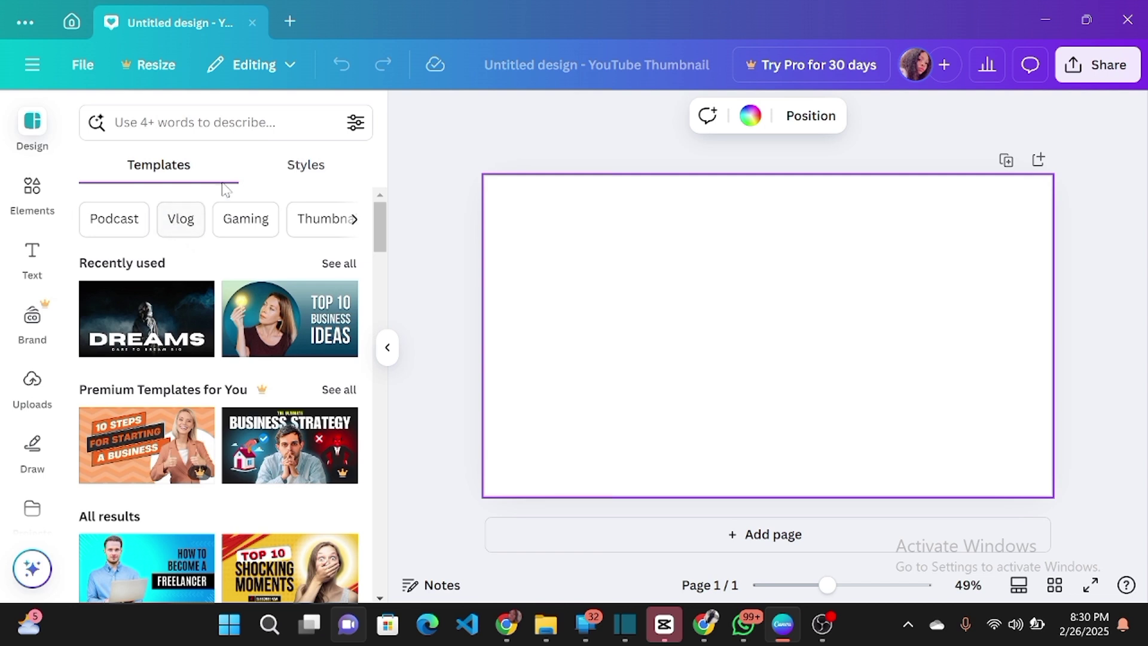
Add a black square stretched into a horizontal bar, and duplicate it so two bars sit side by side across the upper page
click(33, 198)
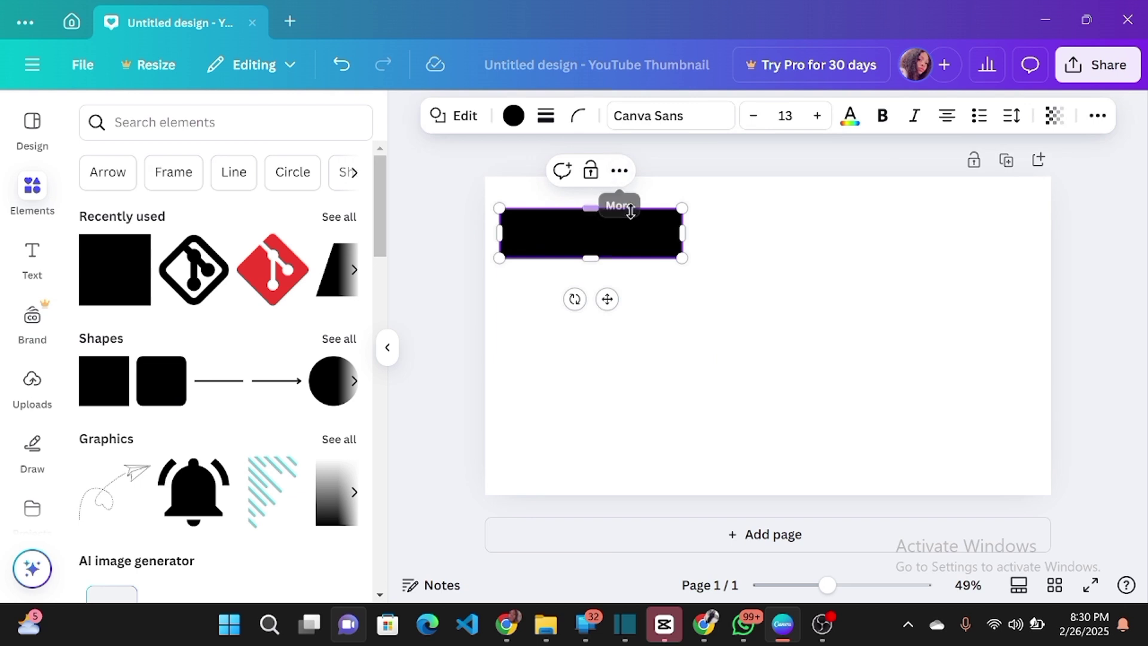
click(619, 173)
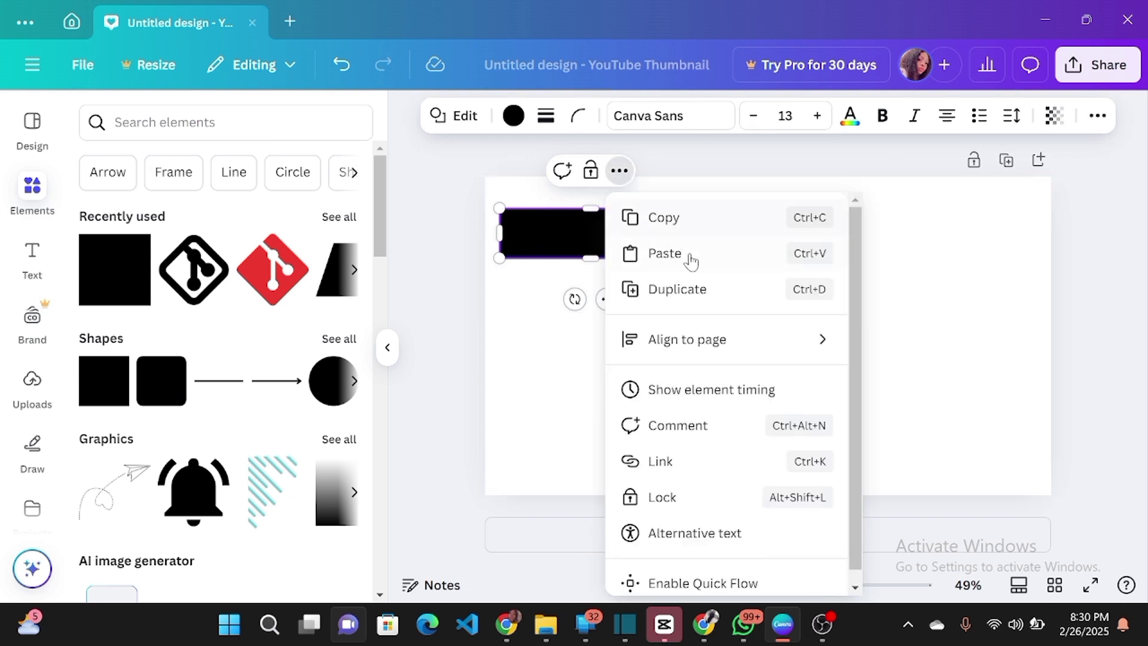
click(699, 289)
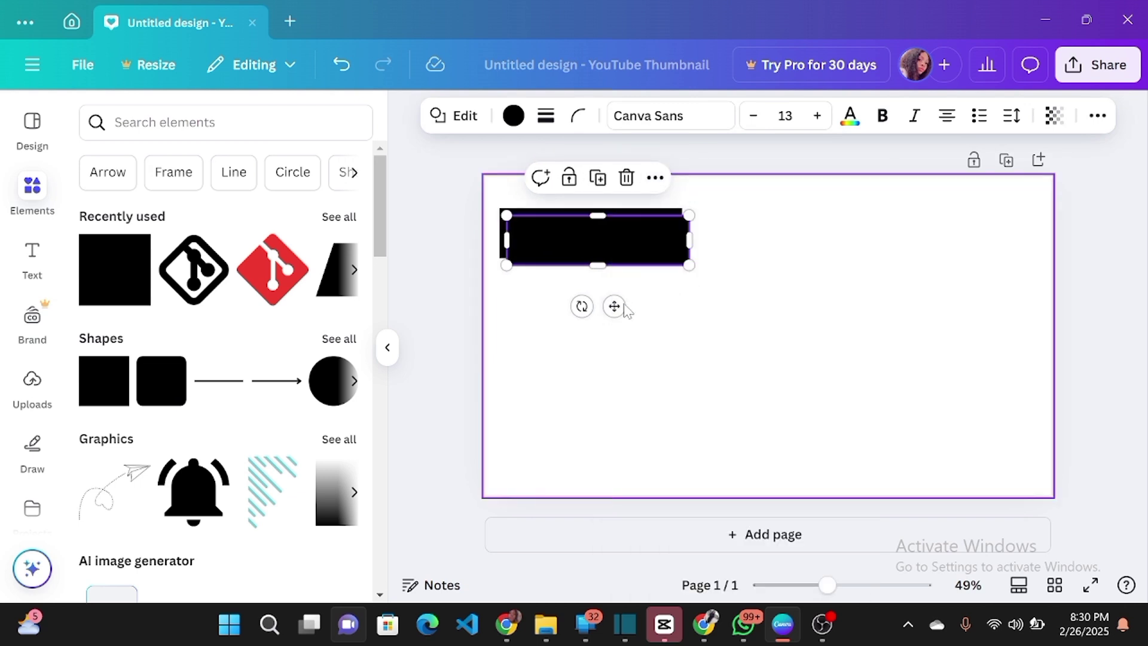
key(ctrl+z)
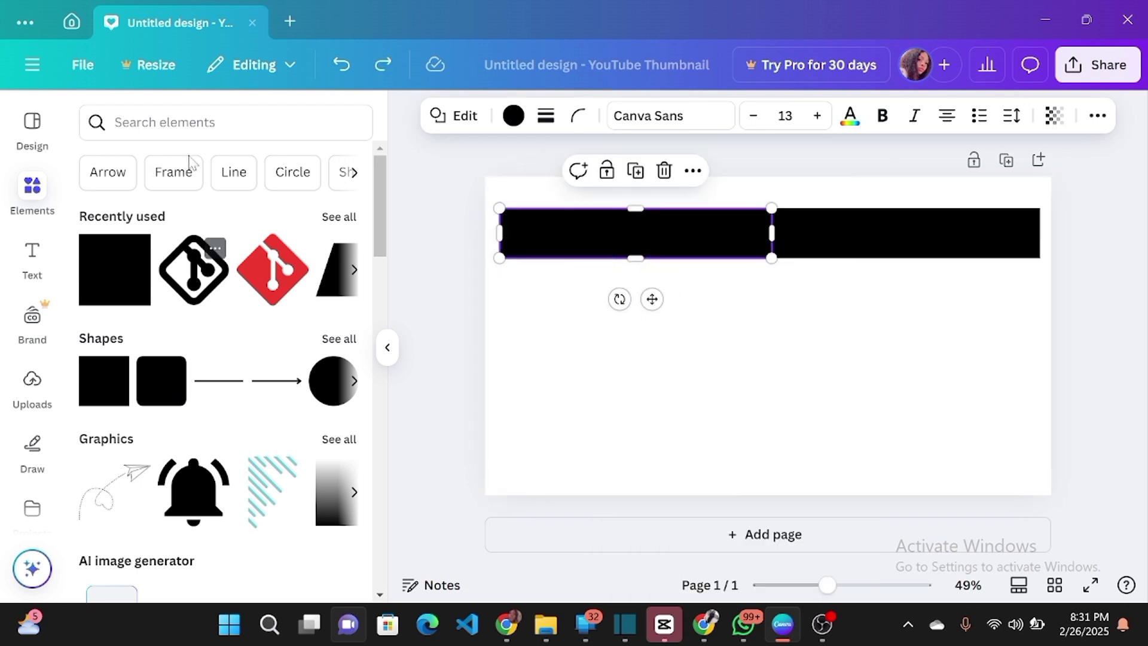
Recolor the left bar dark gray and the right bar green
click(513, 115)
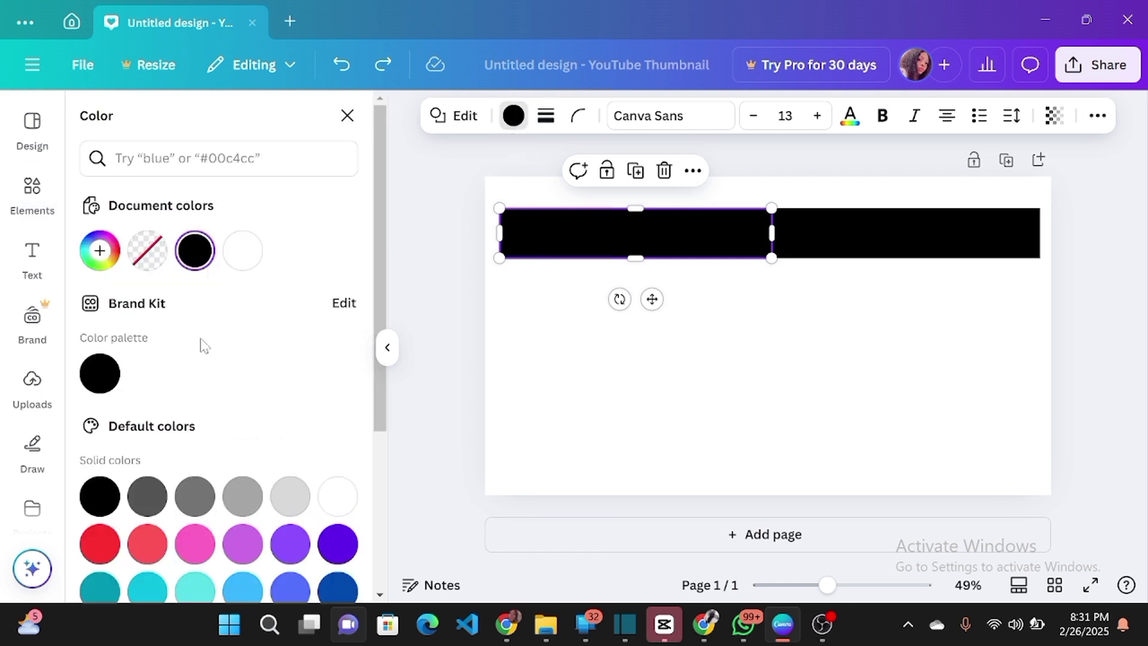
click(149, 495)
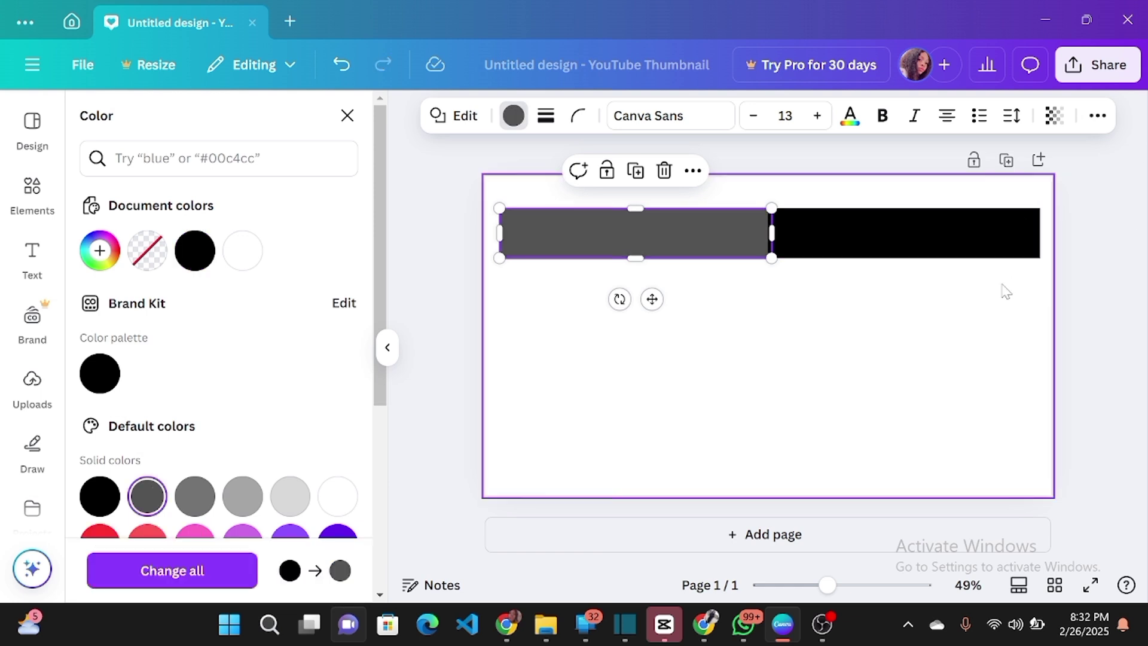
click(905, 252)
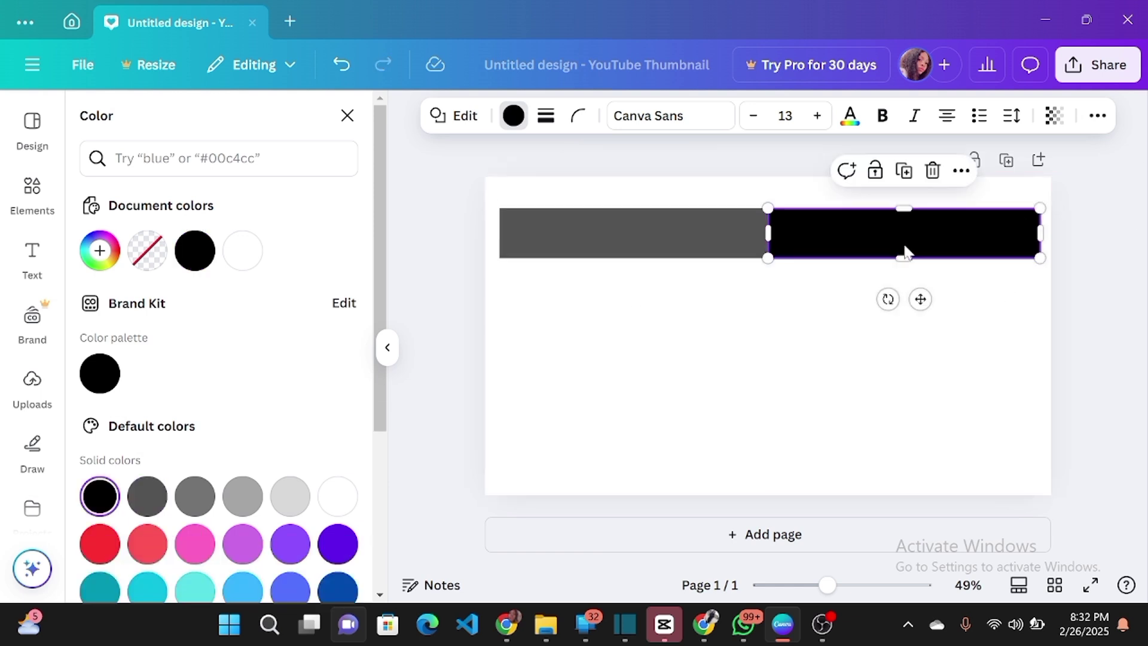
scroll(371, 263, down, 4)
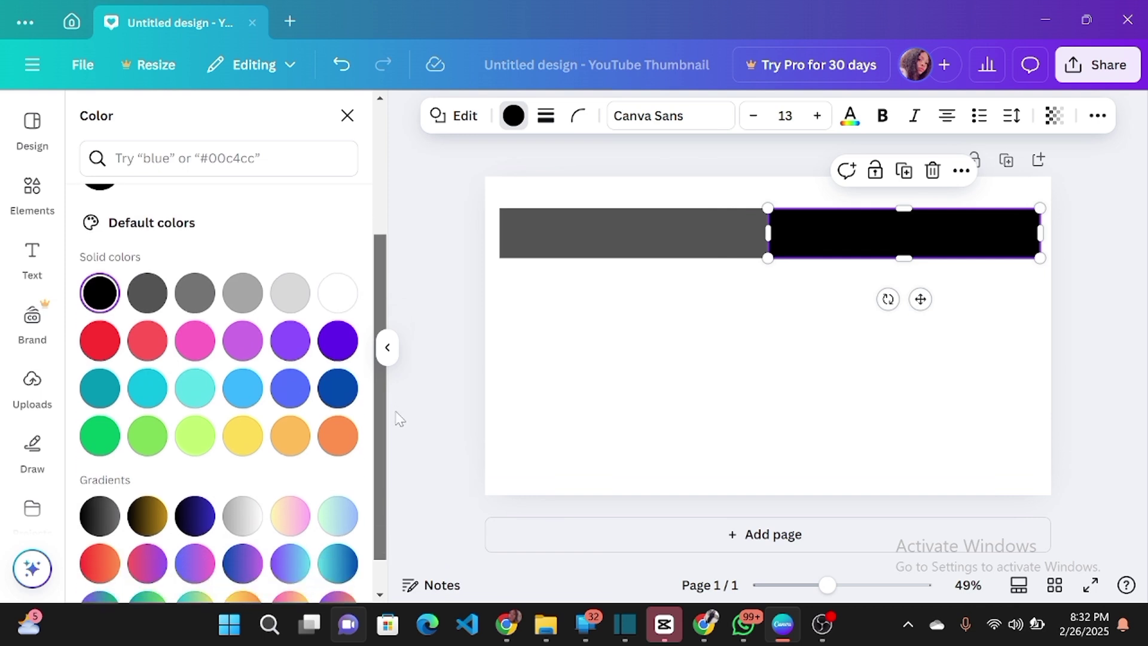
click(101, 417)
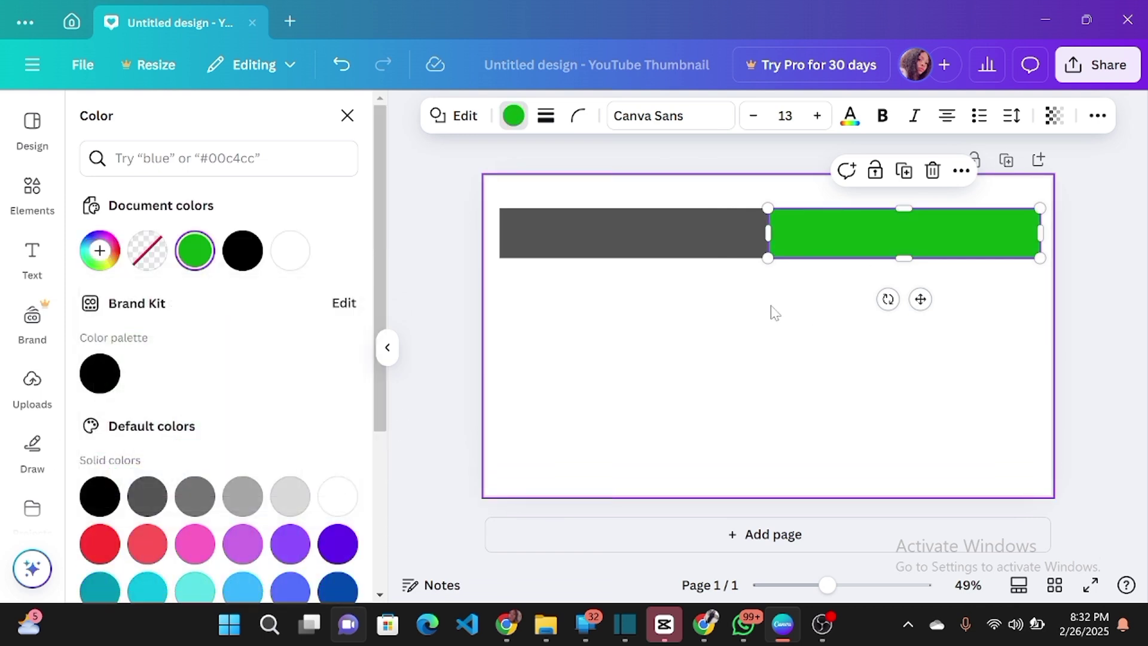
click(775, 312)
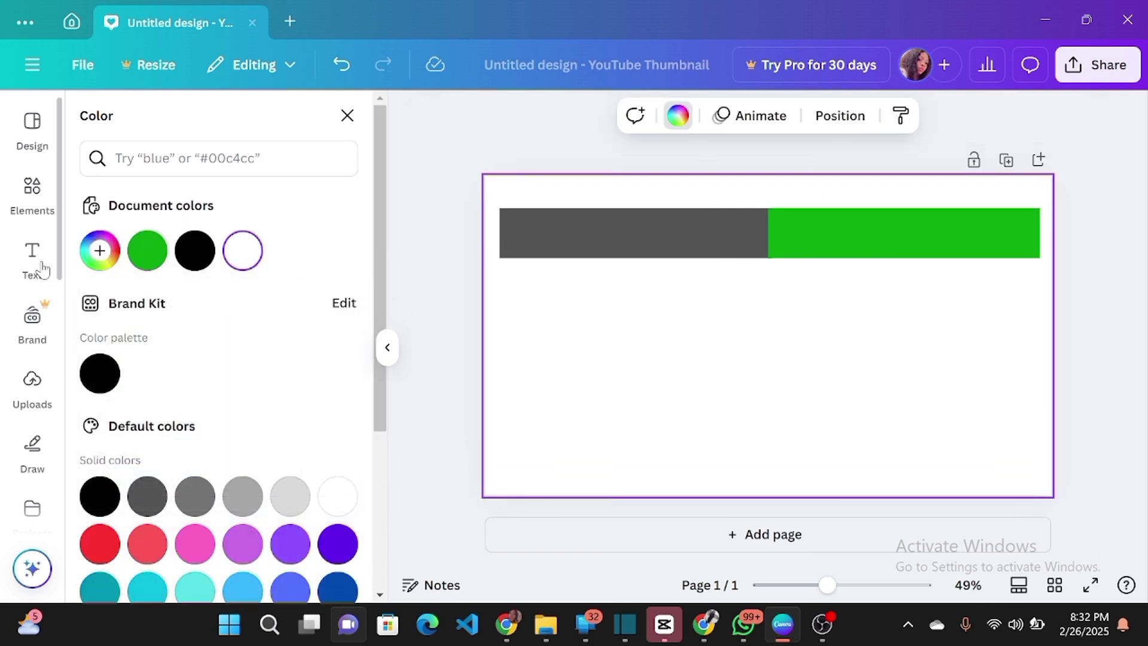
Add a square, enlarge it to fill the area beneath the dark gray bar, and apply the gray-to-white gradient
click(32, 190)
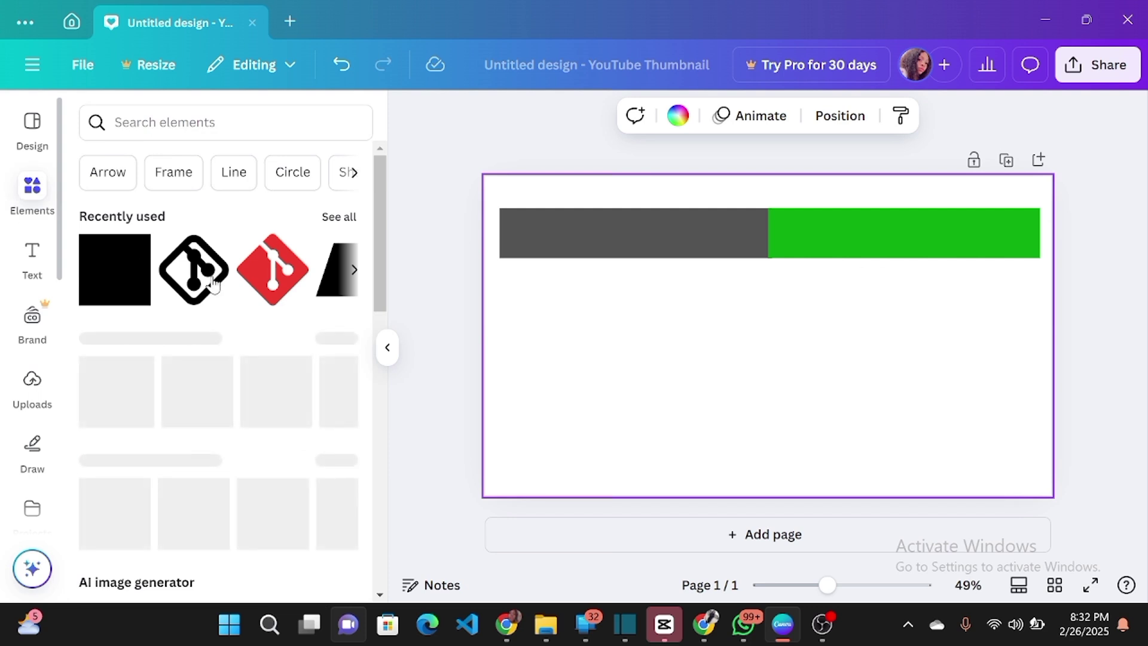
click(115, 269)
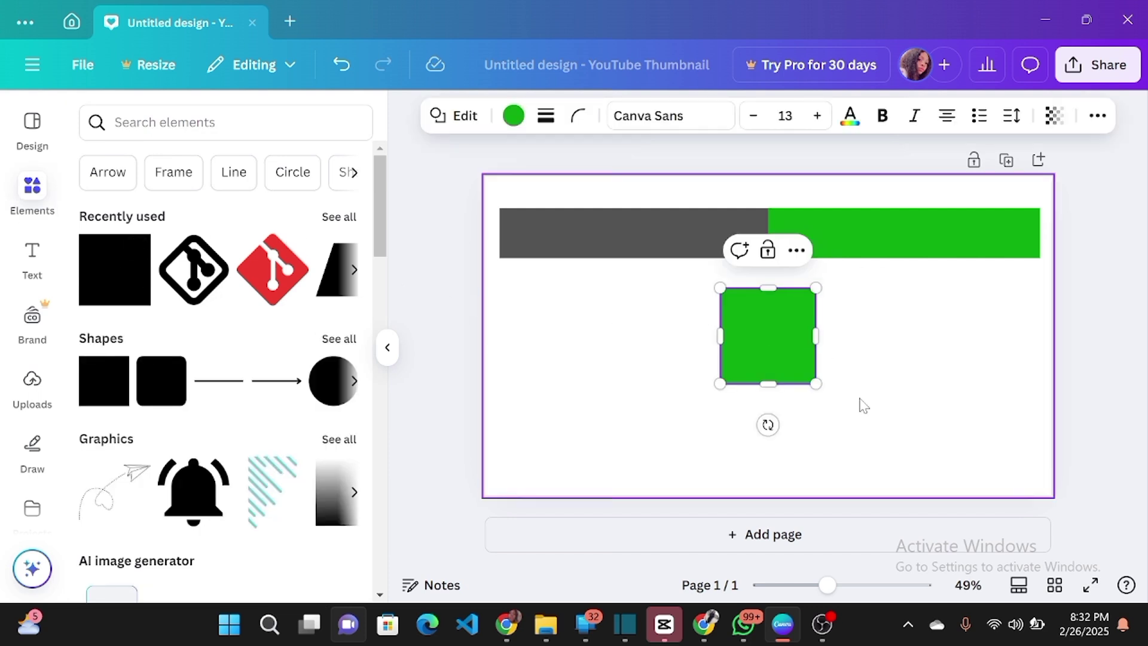
drag(780, 406, 371, 361)
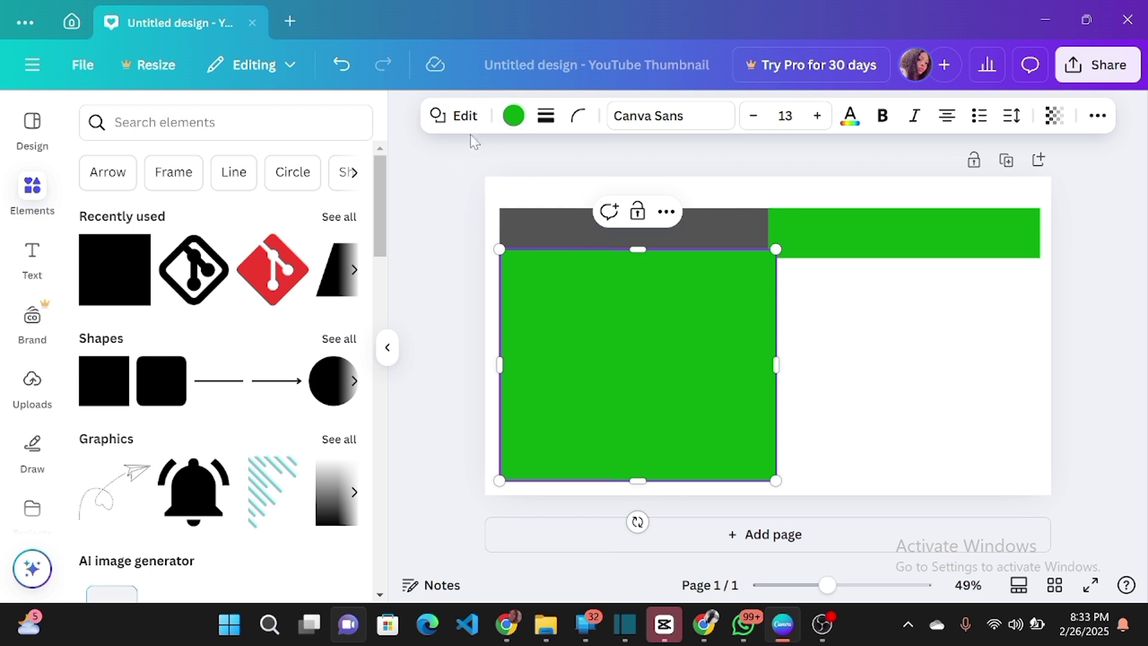
click(513, 116)
click(241, 474)
scroll(388, 450, down, 1)
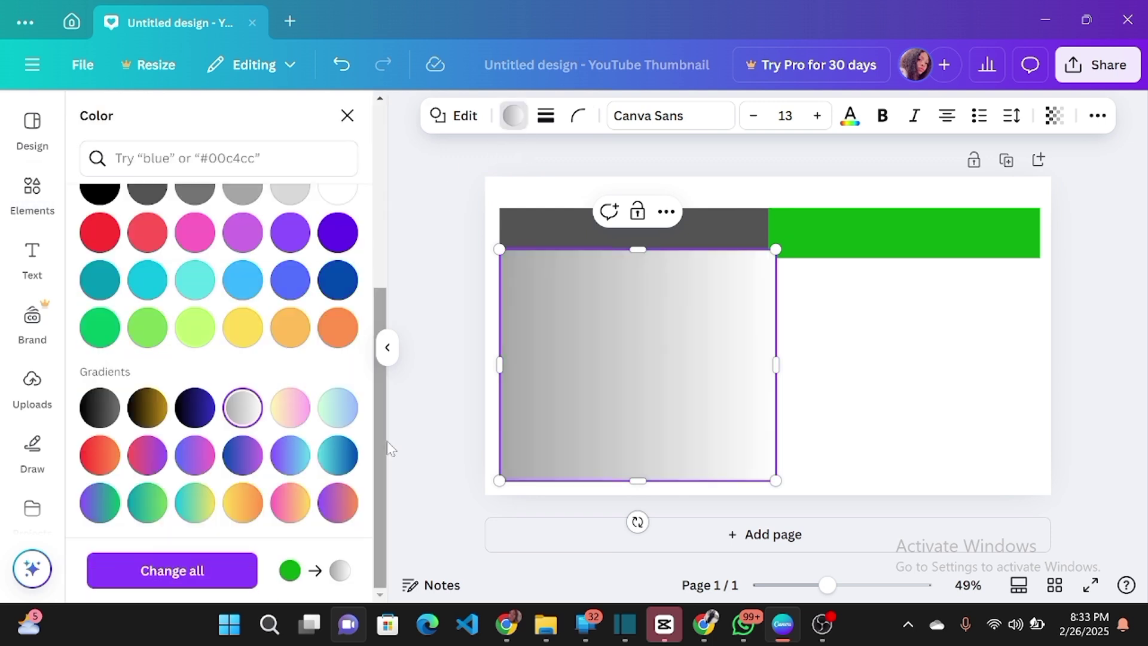
Duplicate the gradient panel, place the copy beneath the green bar and color it blue
key(ctrl+d)
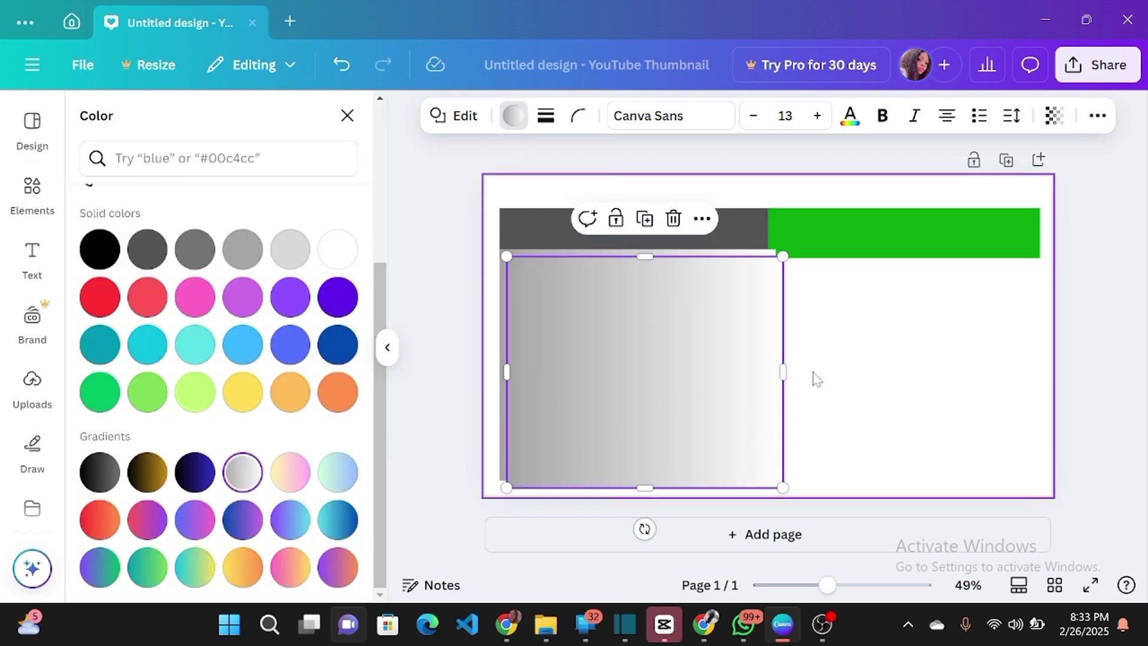
drag(705, 353, 965, 353)
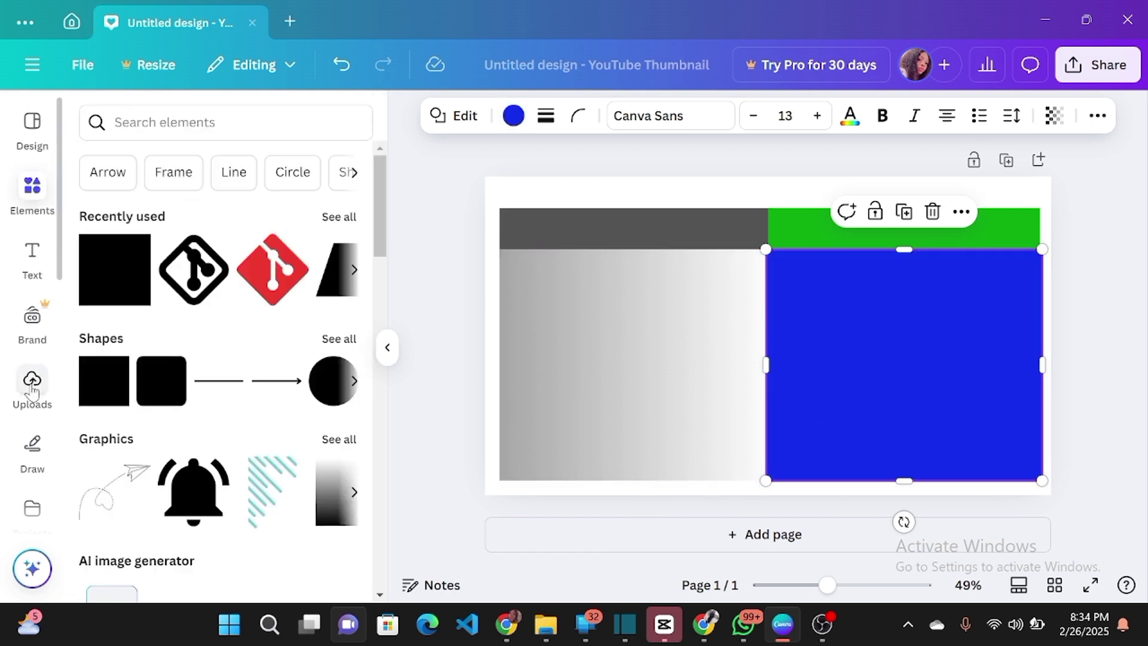
Add the uploaded cutout photo of the woman pointing upward, centered across the two large panels
click(32, 383)
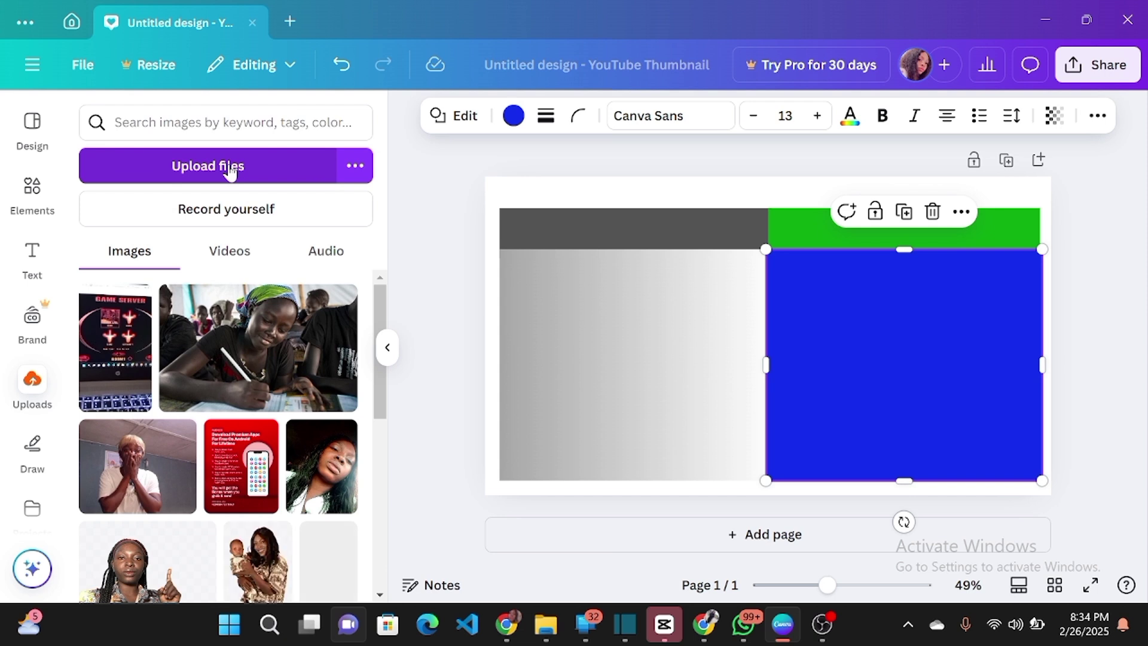
drag(382, 305, 383, 380)
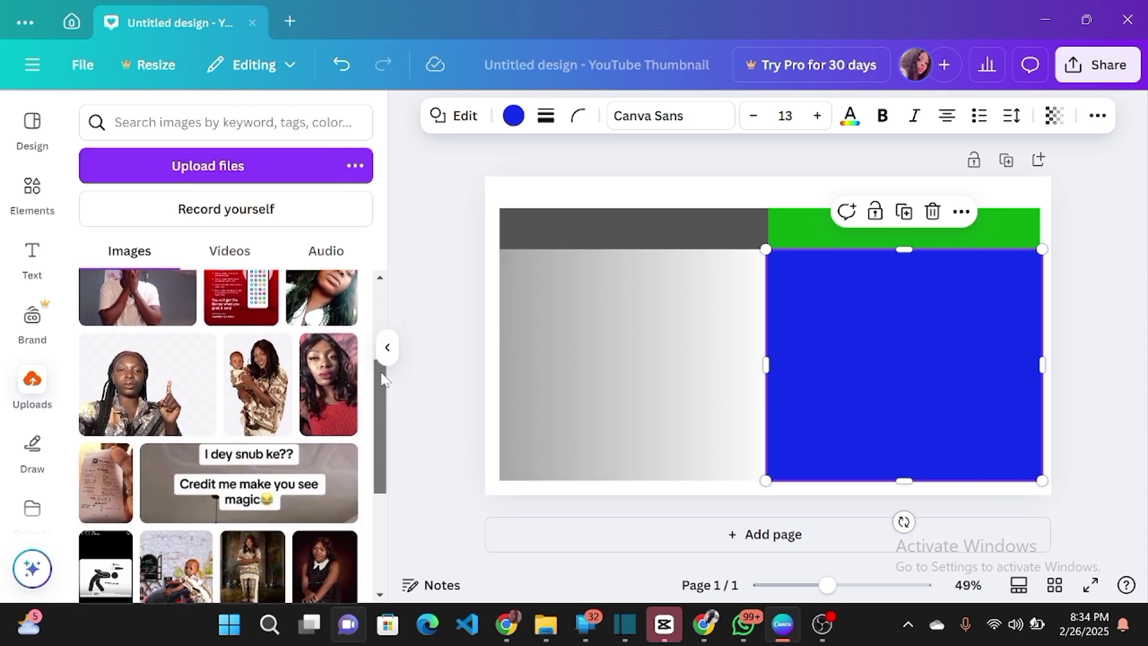
click(144, 407)
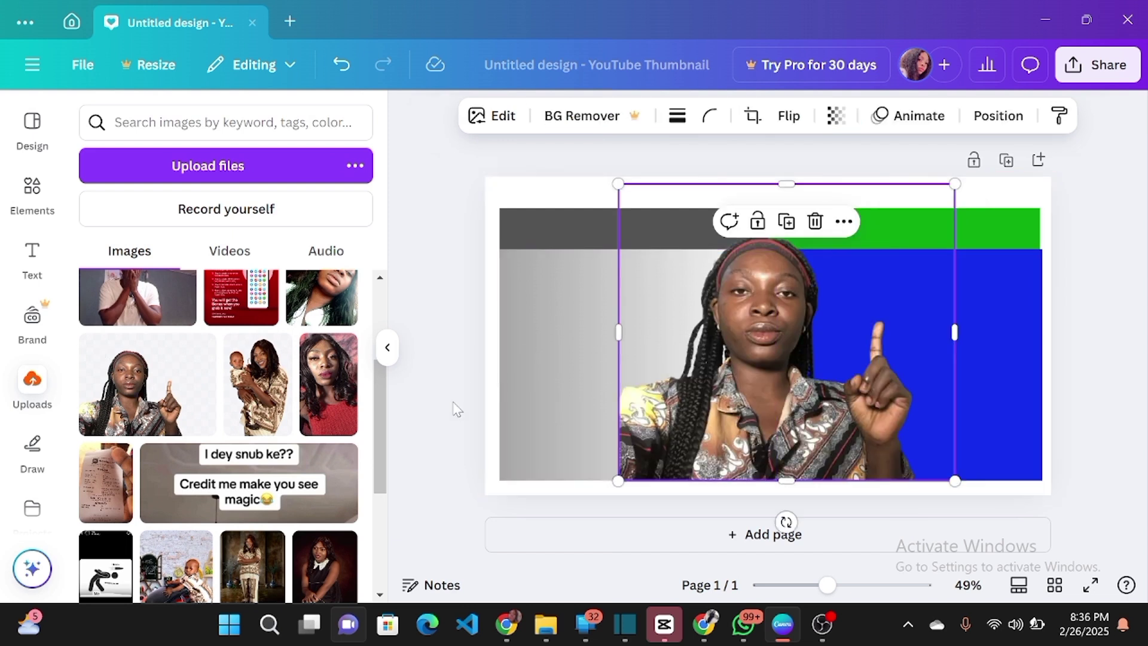
Add a heading reading BEFORE and position it on the dark gray bar
click(577, 231)
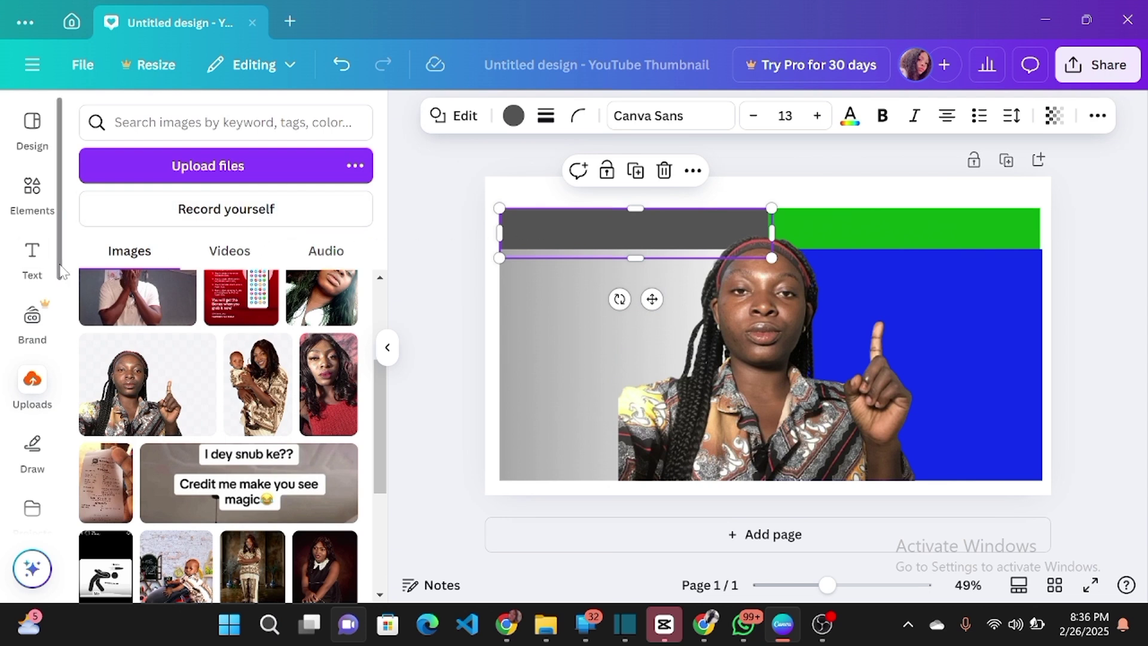
click(12, 263)
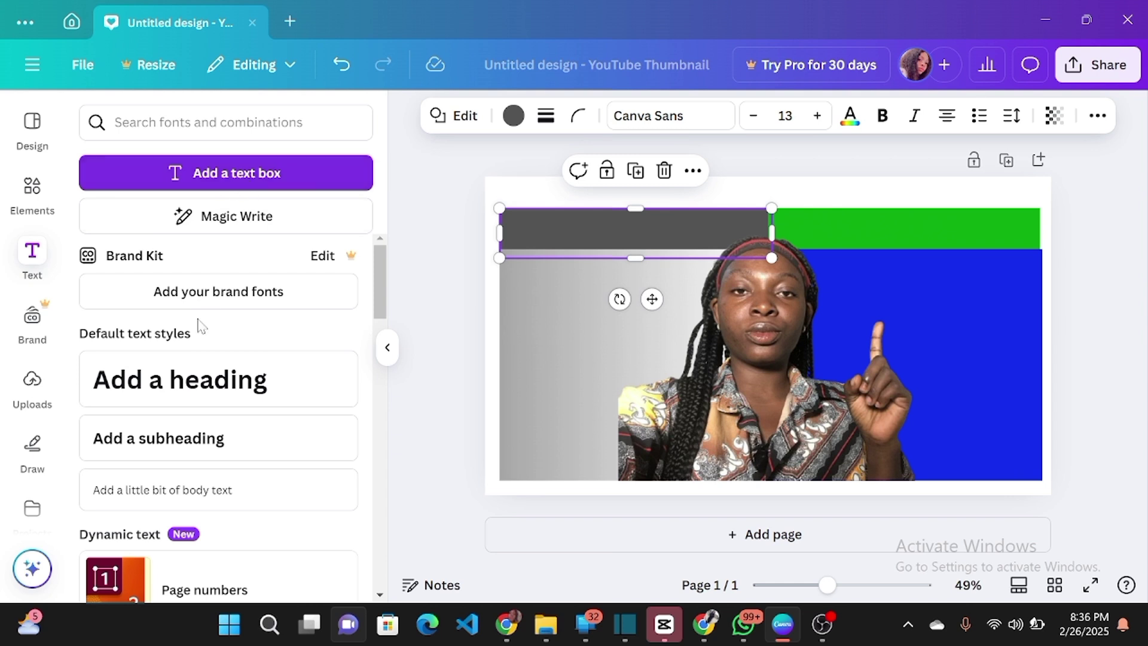
click(187, 393)
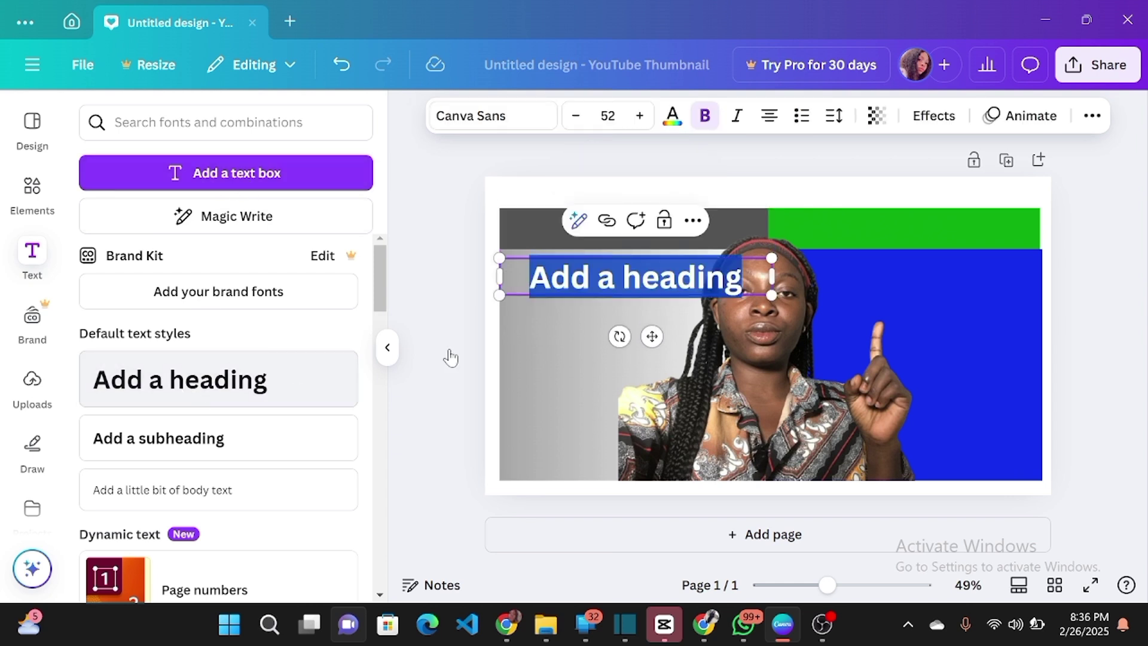
text(B)
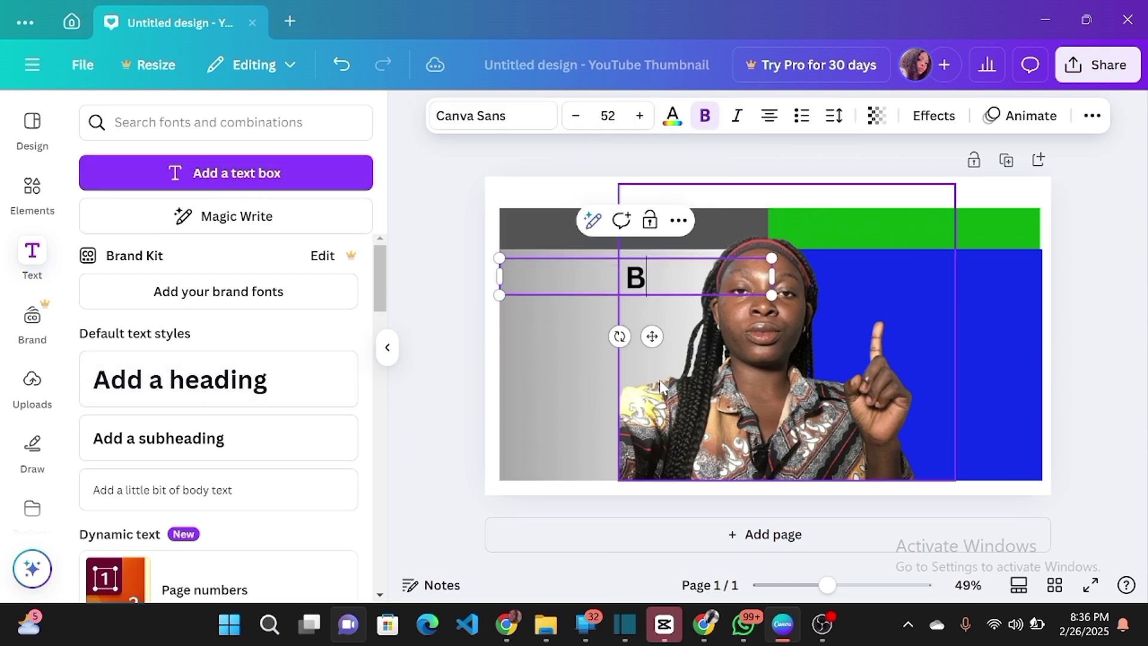
text(EFORE)
drag(652, 336, 633, 293)
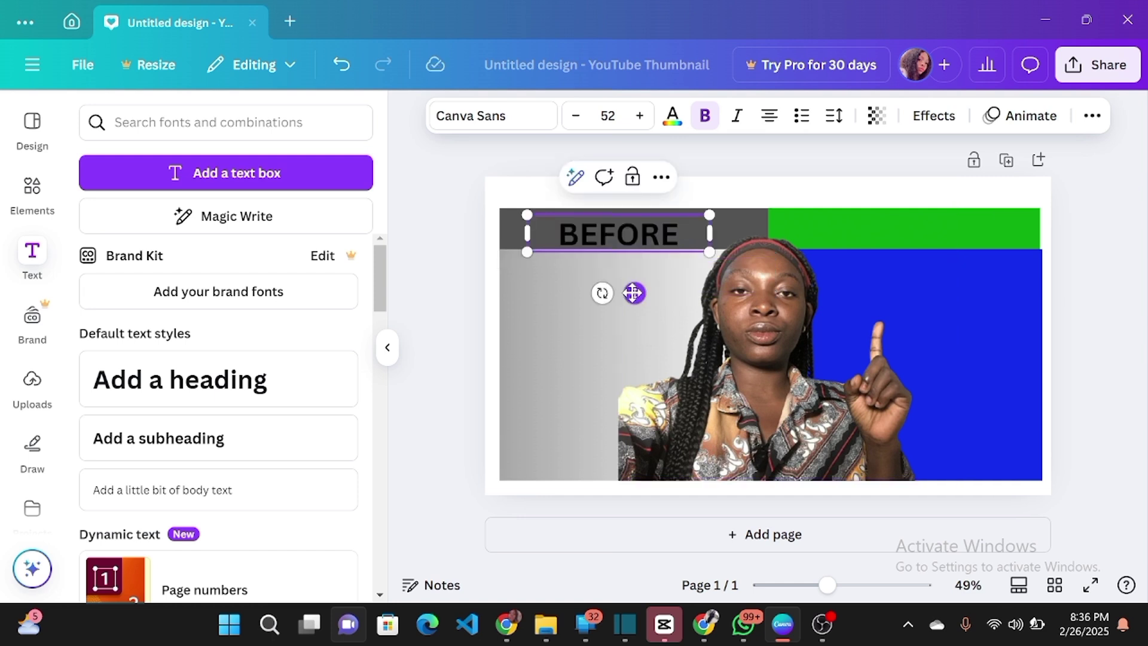
Change the BEFORE heading's font to Lilita One
click(515, 127)
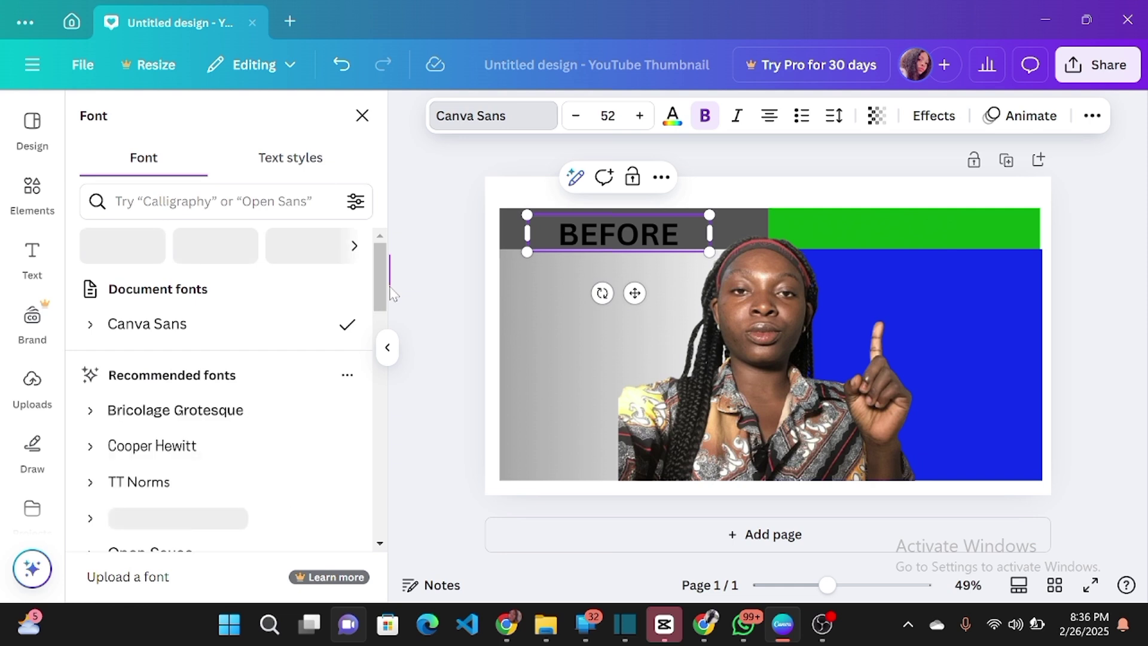
key(Escape)
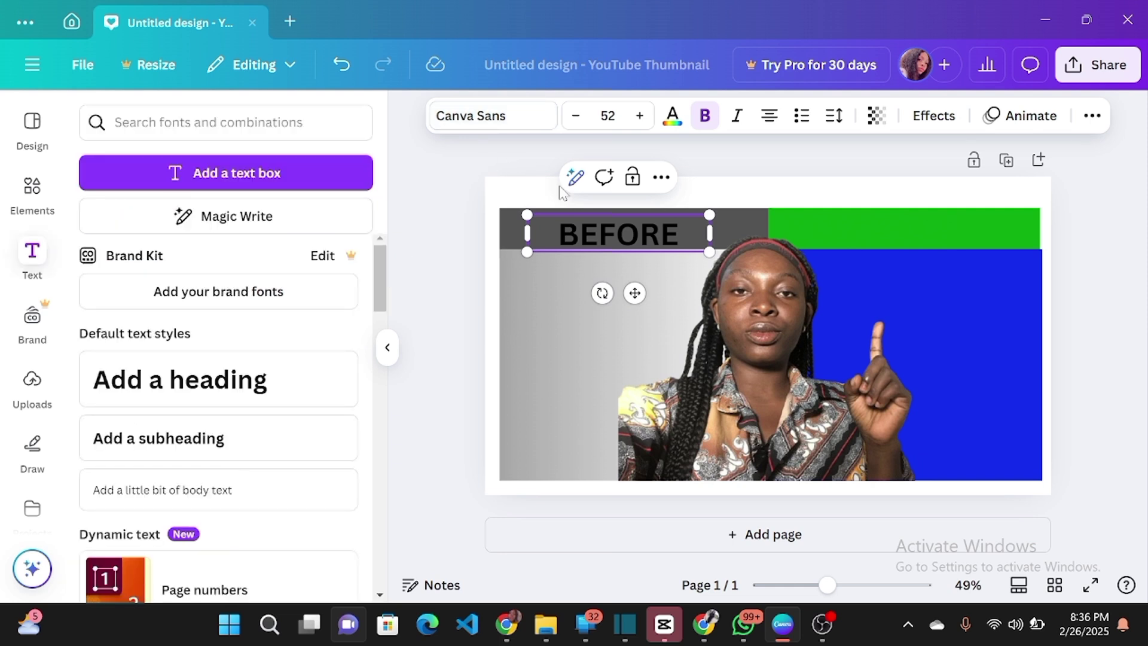
click(510, 118)
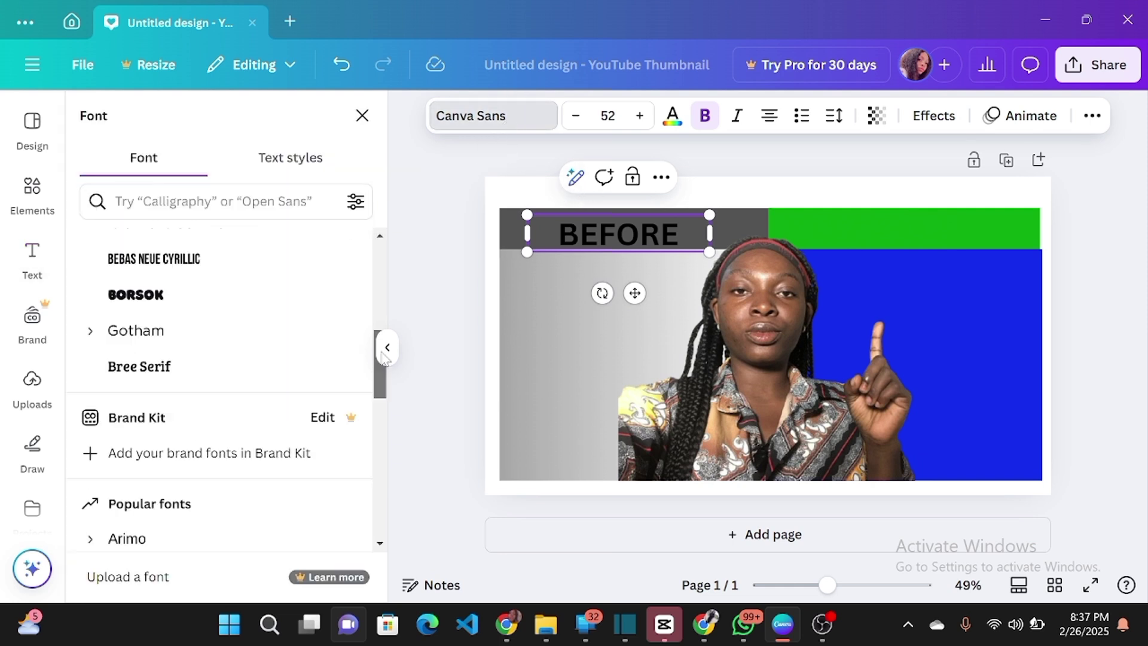
click(141, 335)
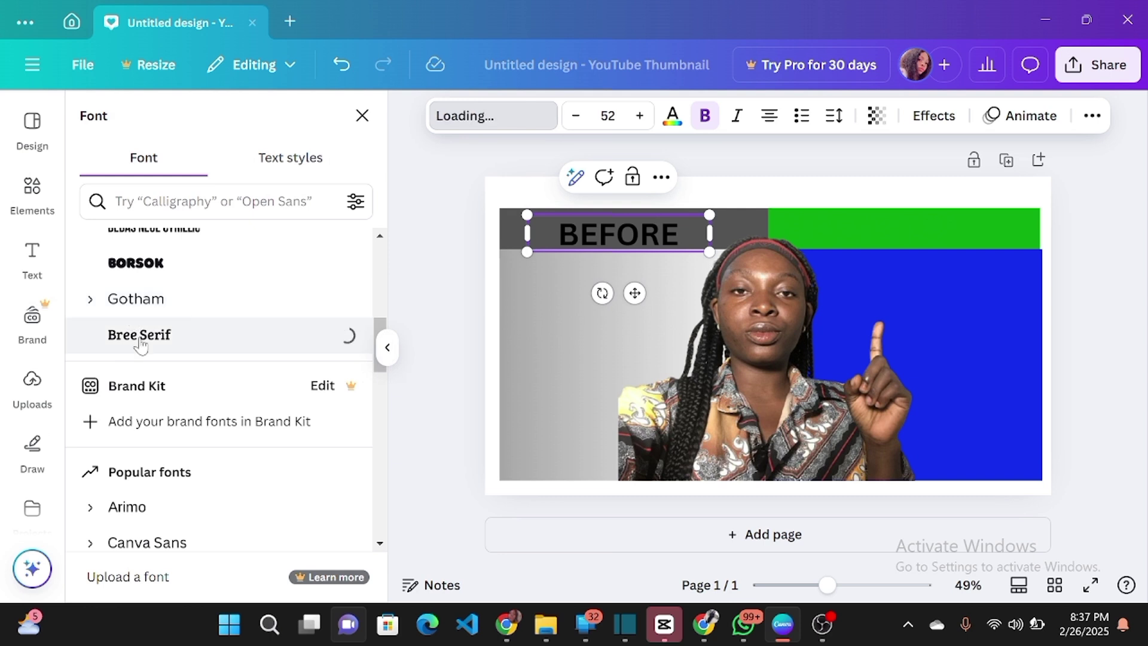
scroll(171, 314, down, 5)
click(141, 378)
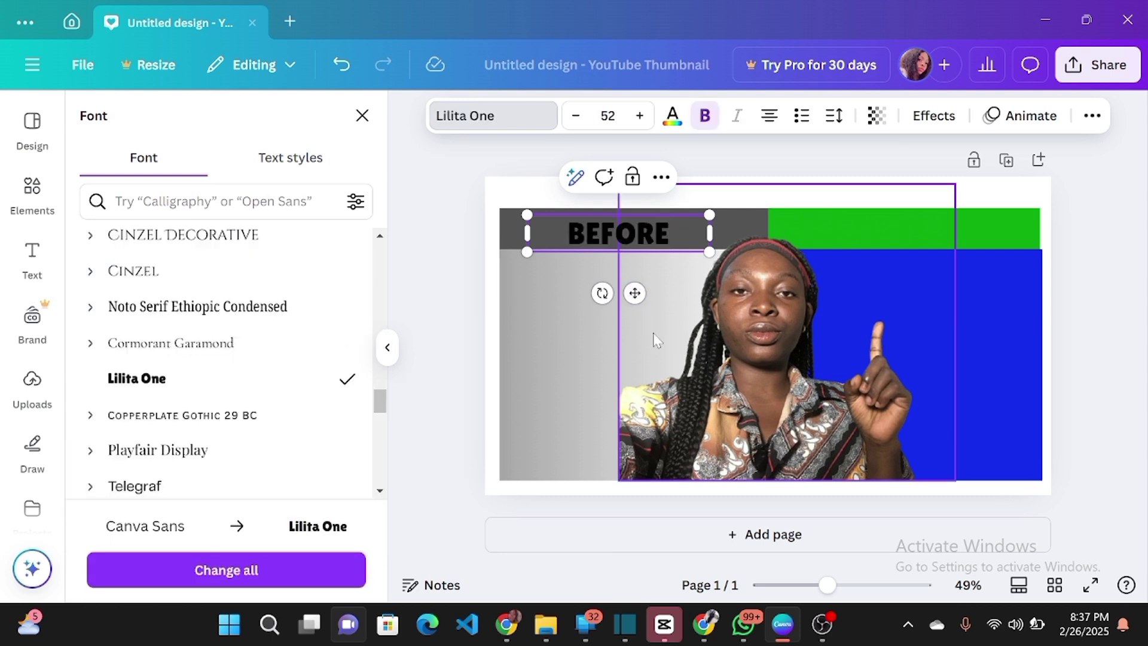
click(573, 332)
key(ctrl+z)
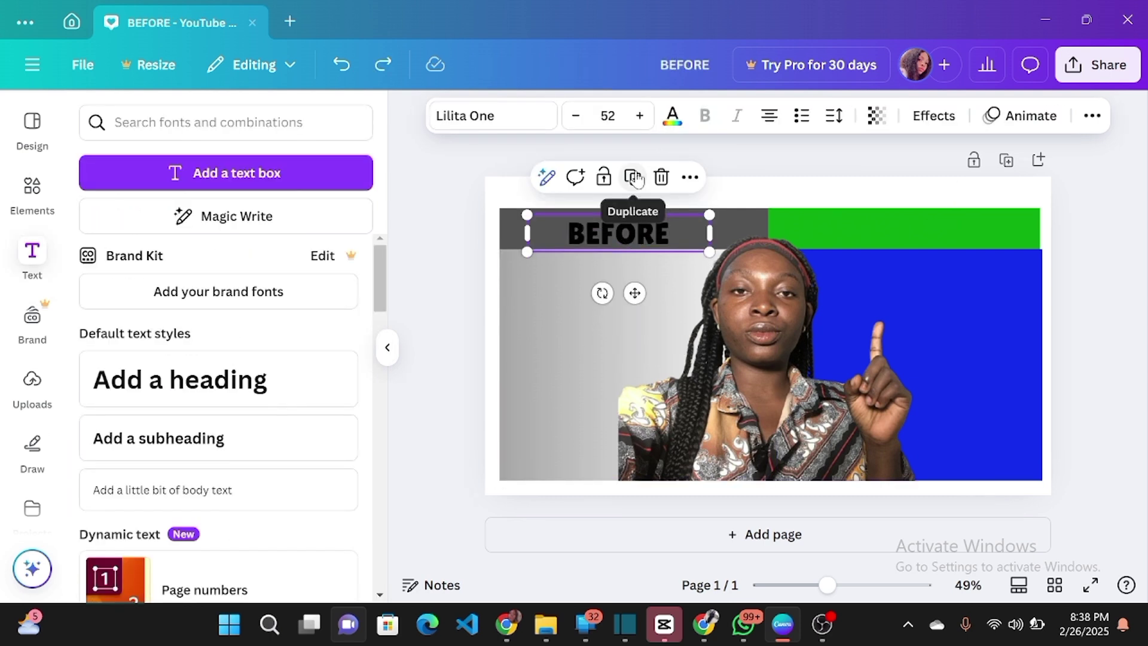
Duplicate the BEFORE heading and move the copy onto the green bar
click(635, 177)
drag(642, 300, 916, 285)
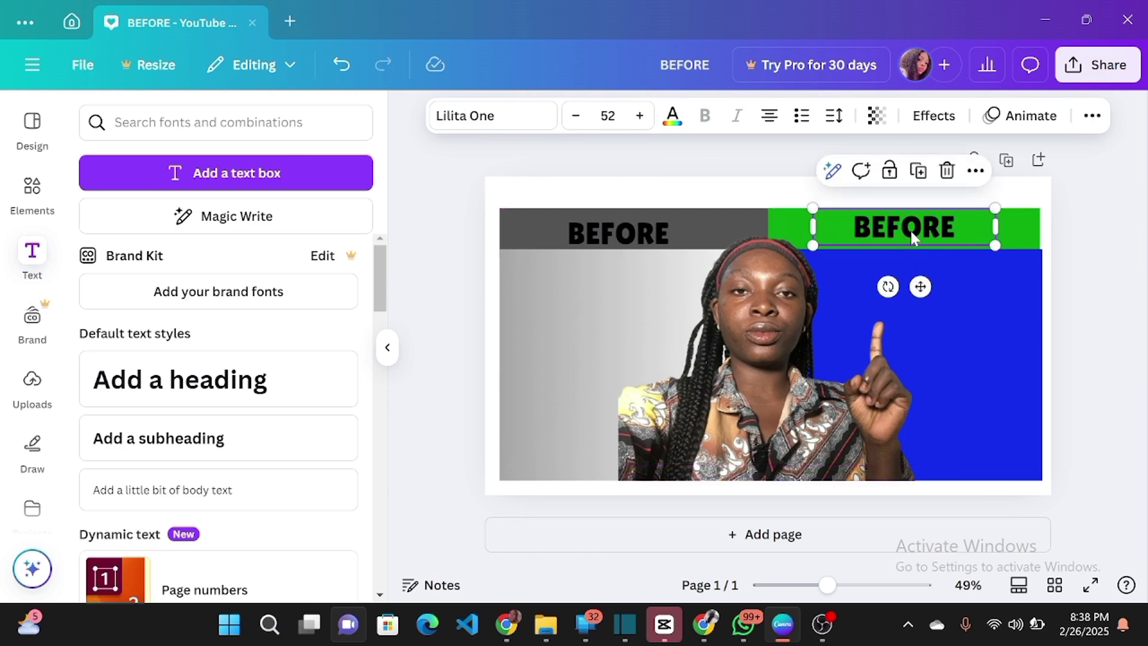
Replace the text of the copied heading on the green bar with AFTER
double_click(907, 230)
text(AFTER)
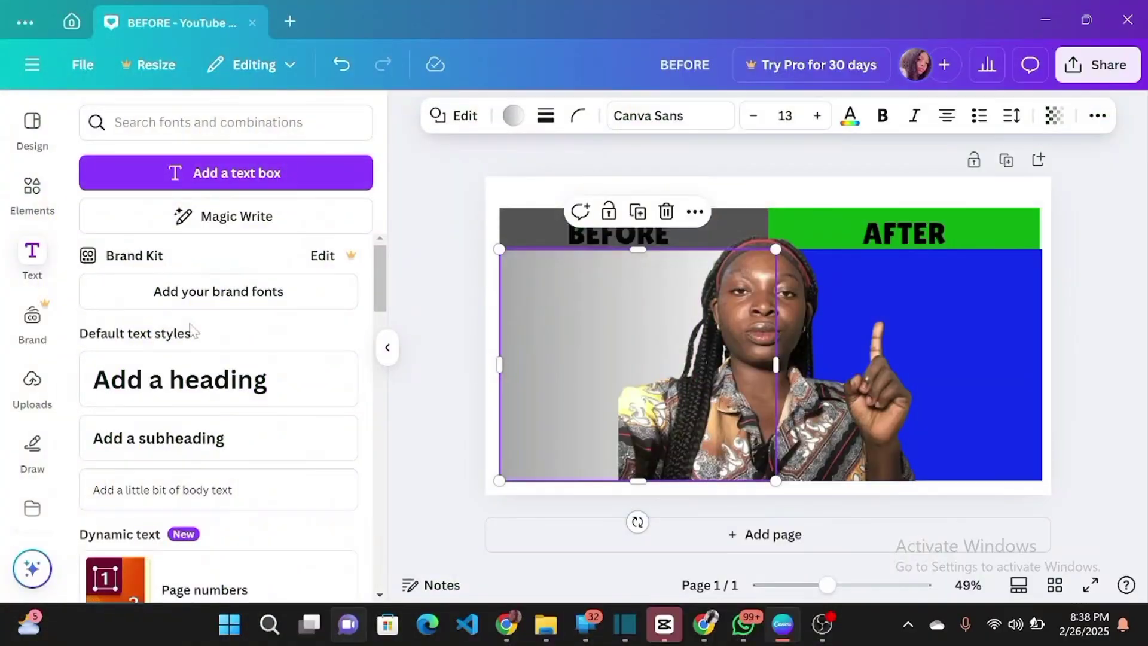
Duplicate the BEFORE heading, move the copy onto the light gray panel and change its text to 30
click(600, 242)
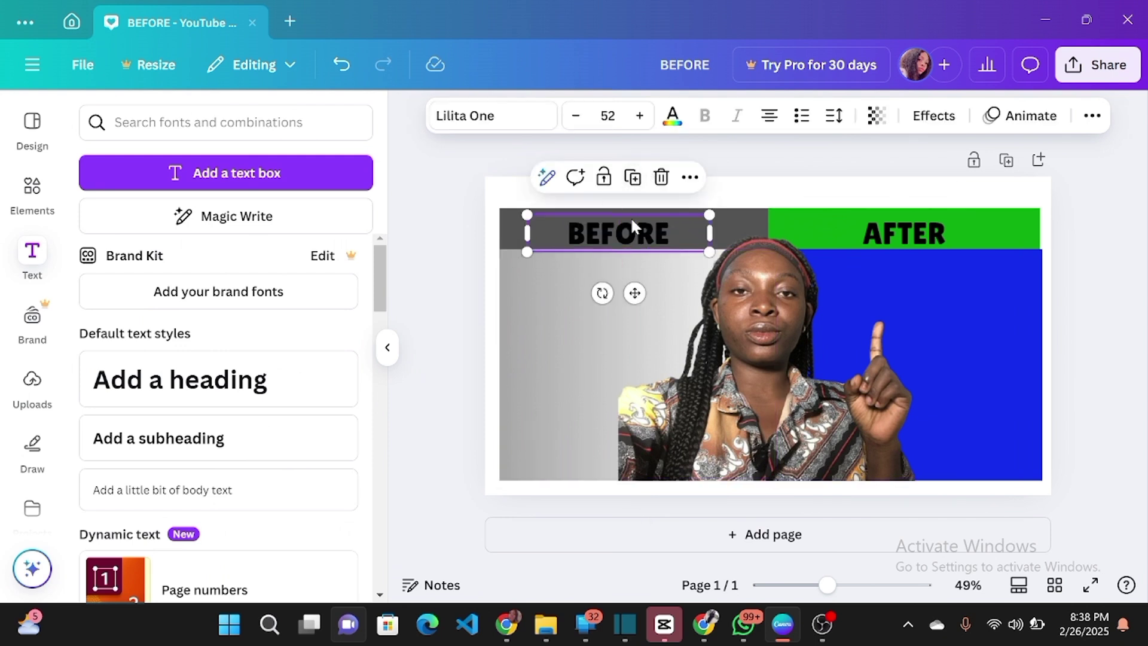
key(ctrl+d)
drag(640, 300, 615, 425)
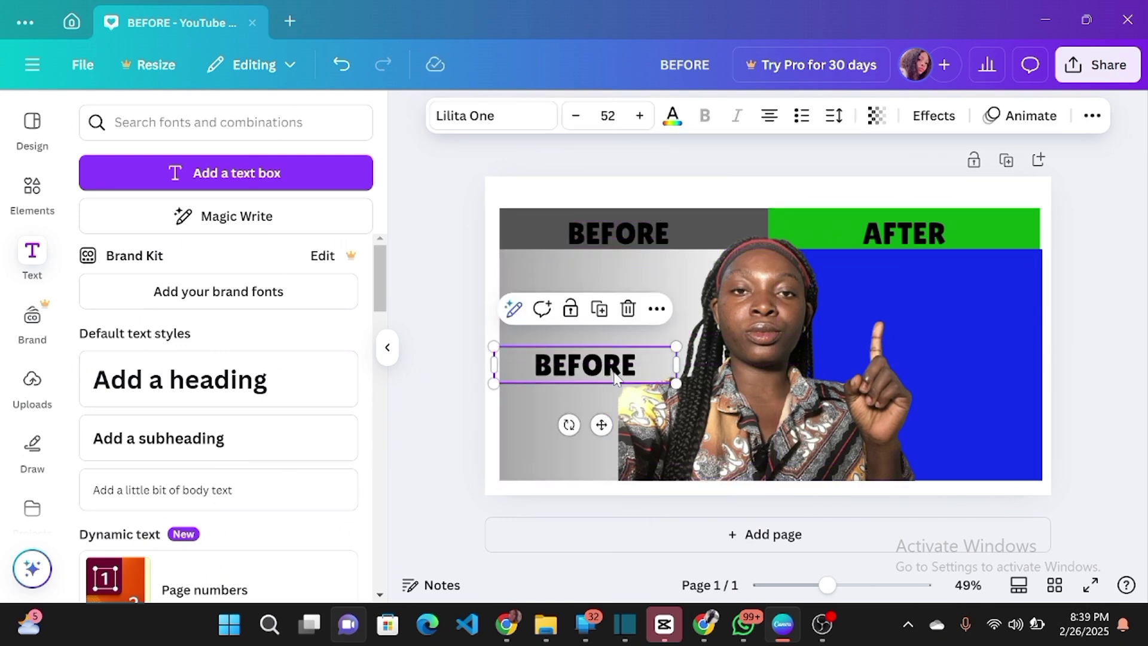
double_click(584, 365)
text(30)
Duplicate the 30 onto the blue panel beside the raised hand and change its text to 1M
click(598, 308)
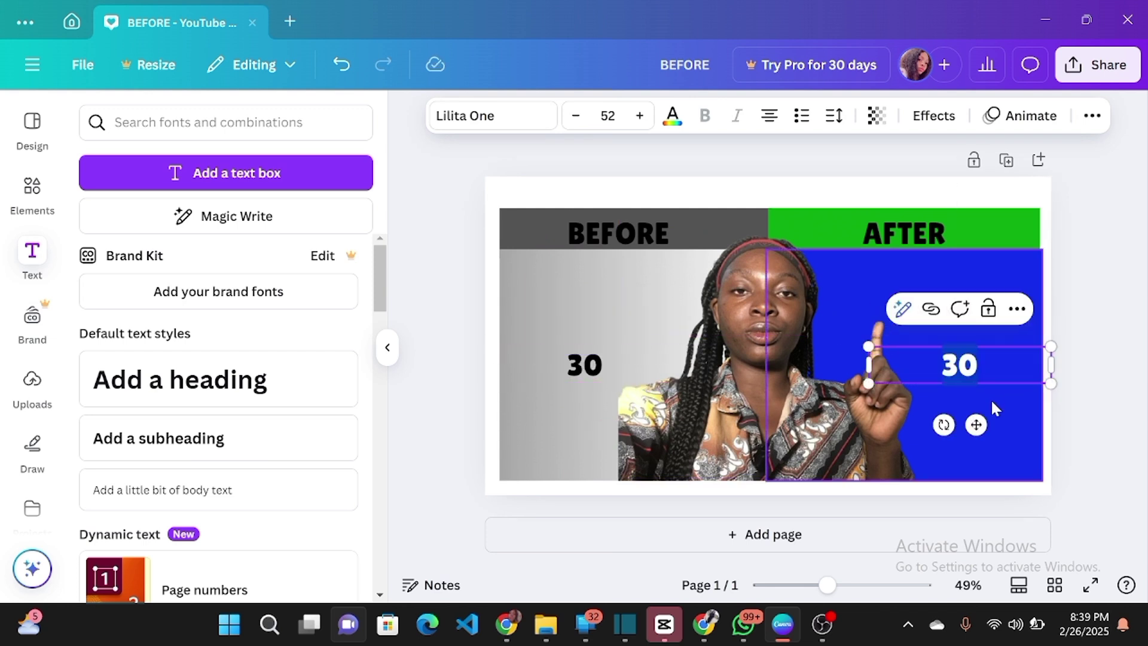
text(1M)
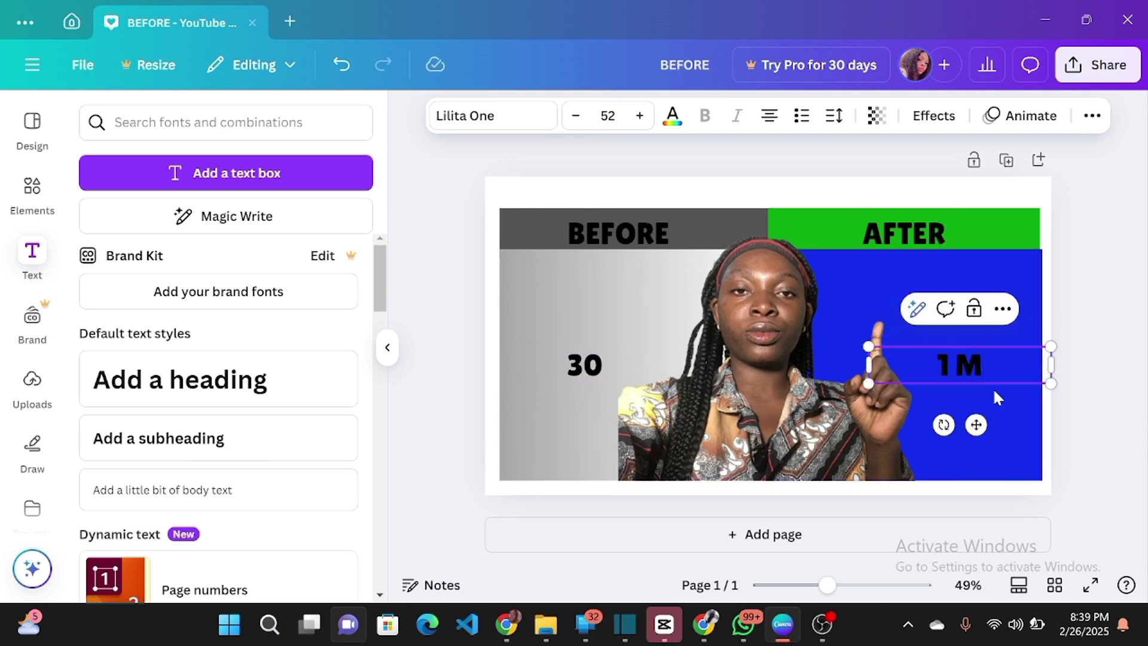
click(1006, 427)
click(956, 372)
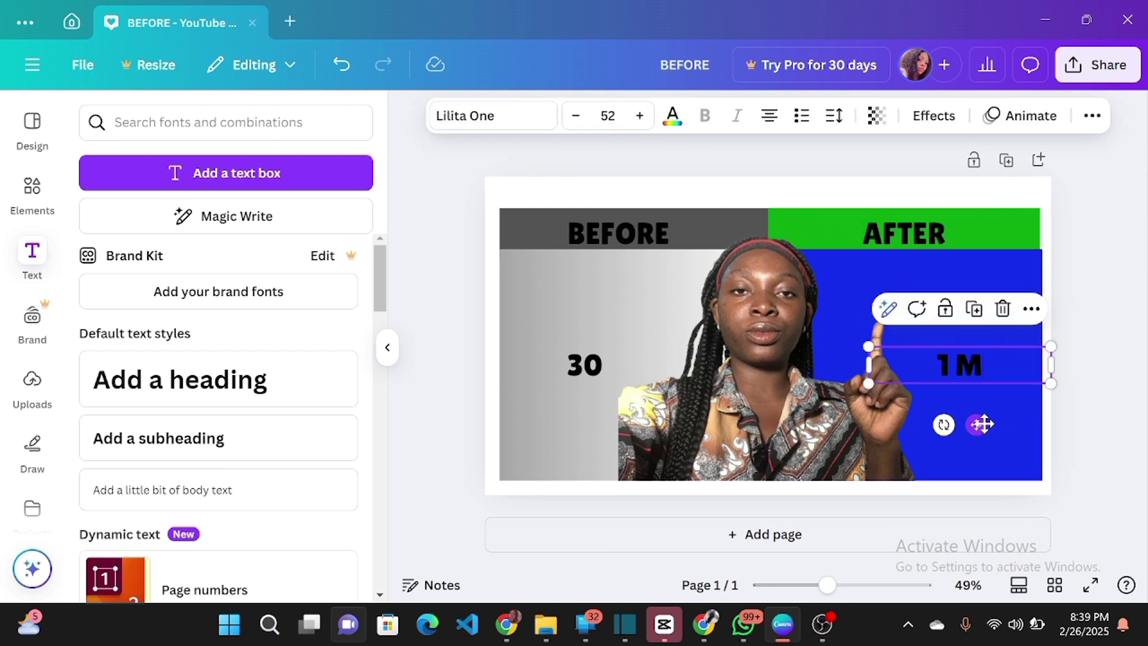
drag(982, 424, 973, 424)
click(974, 365)
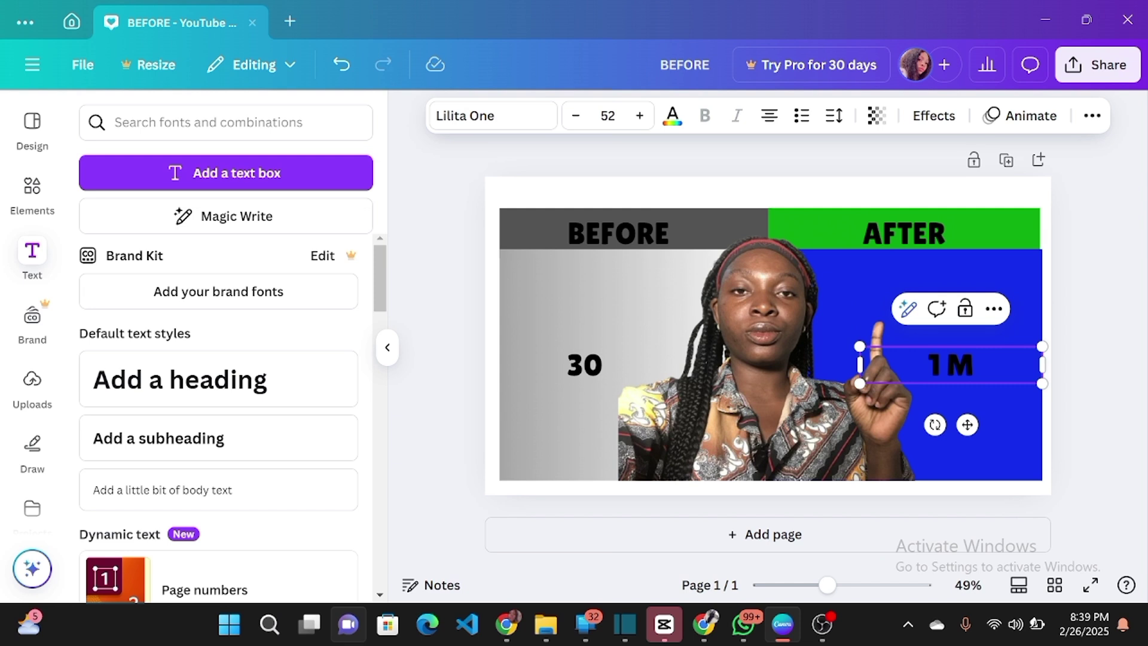
Add a heading reading VIEWS, shrink it to about size 38 and place it above the 30
click(585, 365)
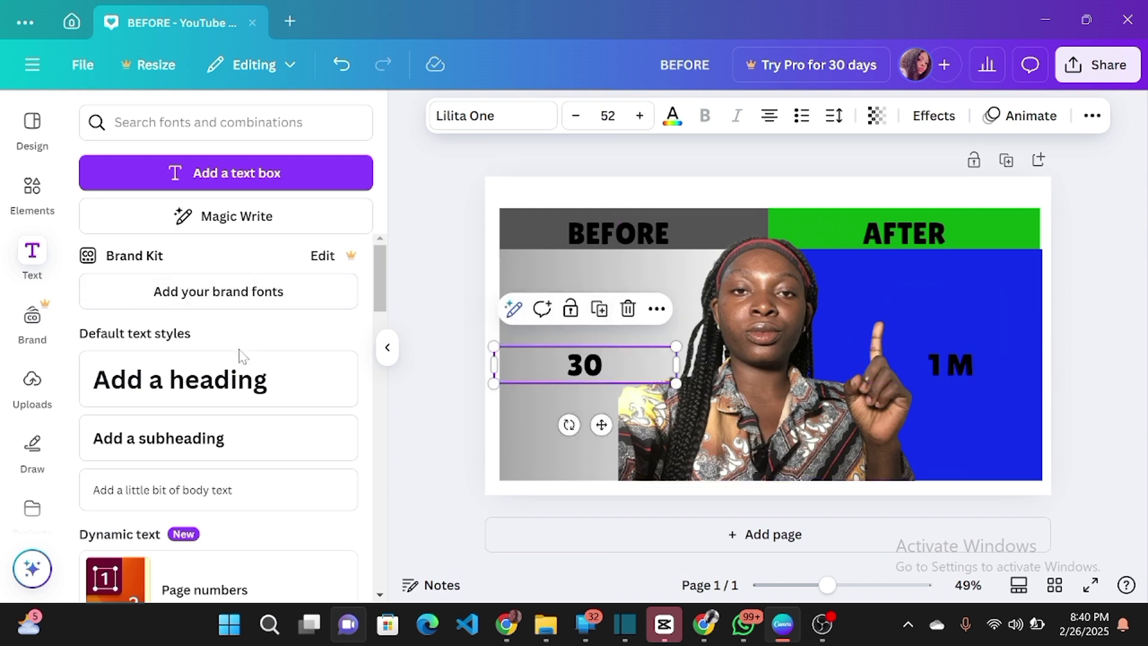
click(242, 375)
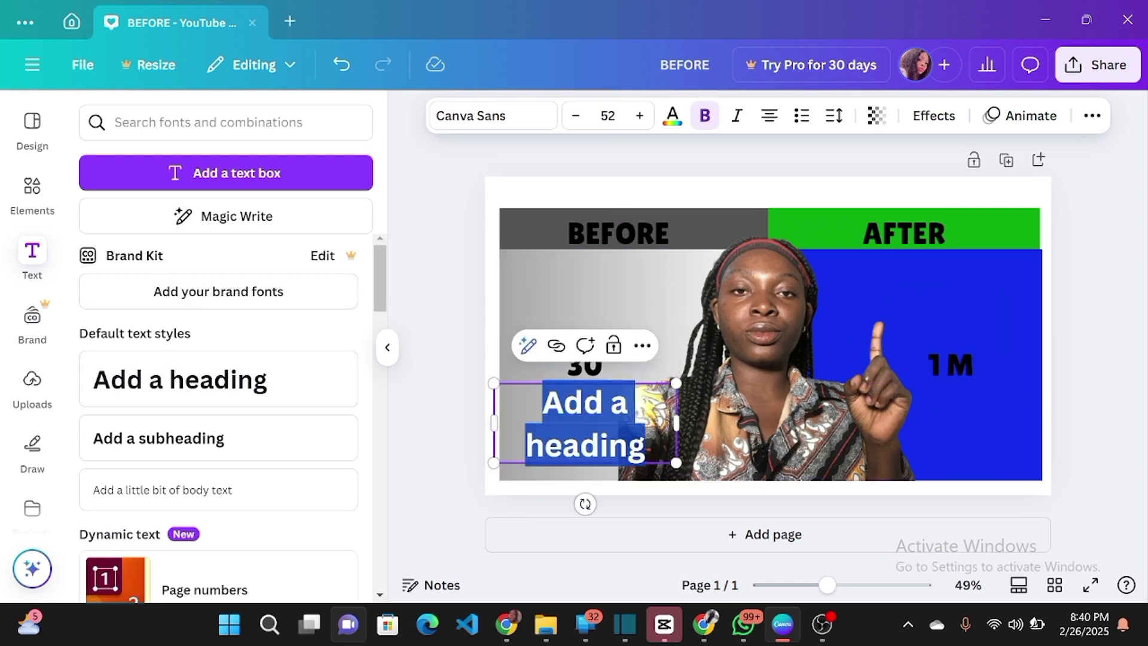
text(VIEWS)
drag(603, 461, 615, 362)
drag(688, 319, 638, 309)
drag(581, 346, 587, 362)
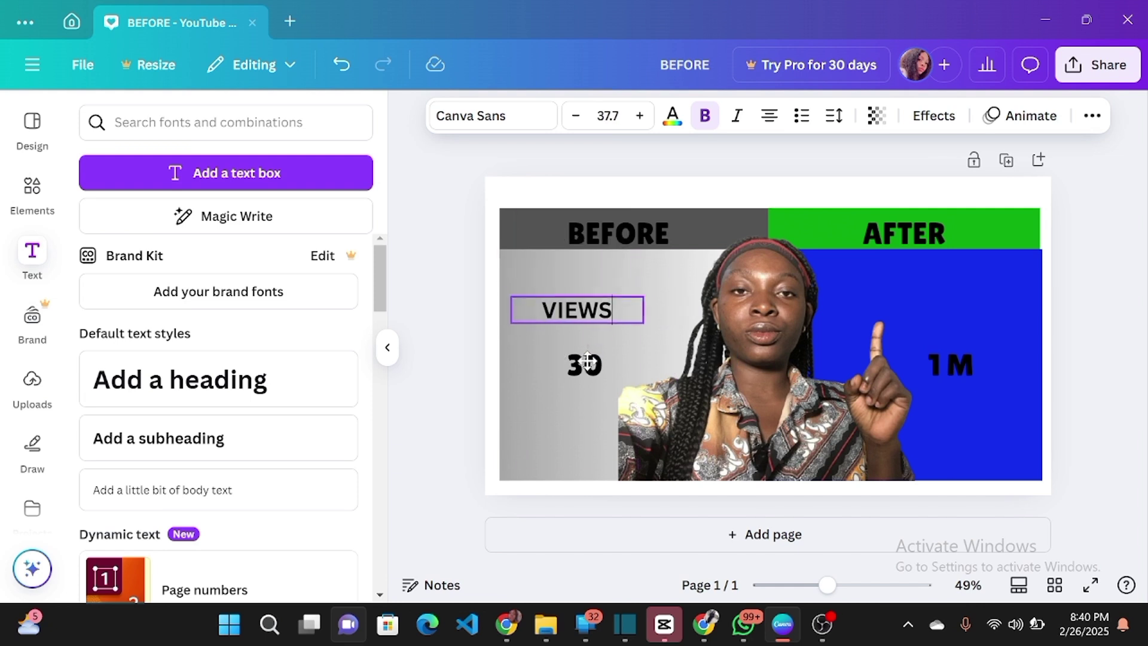
Set the font size of both the 30 and the 1M texts to 100
click(587, 361)
click(607, 115)
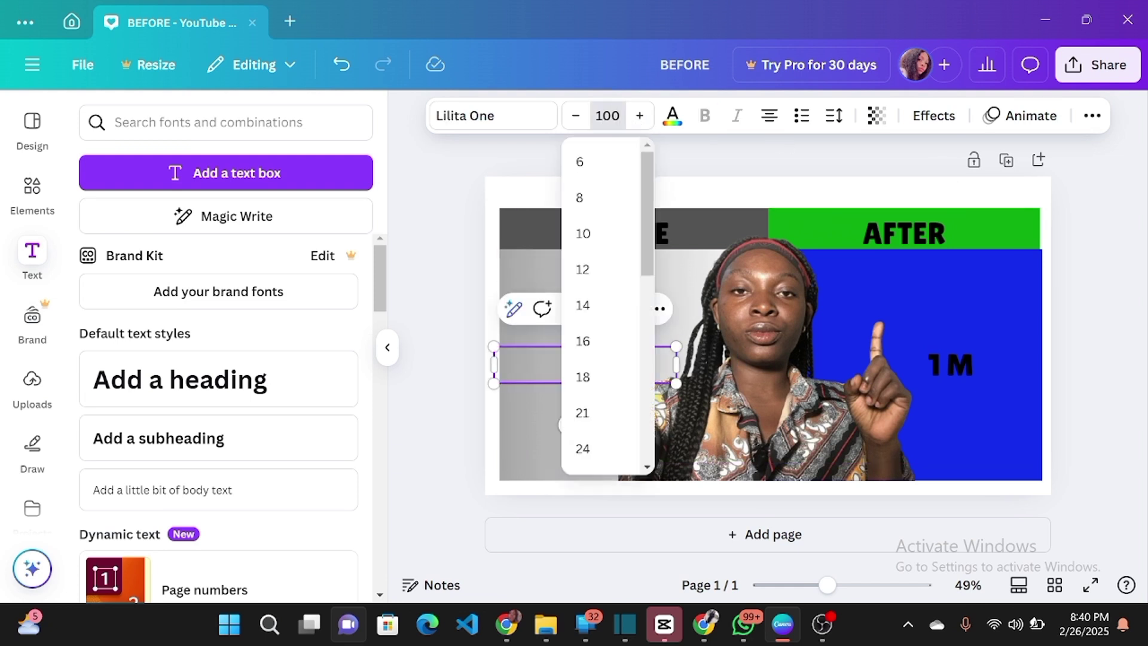
key(Return)
click(941, 375)
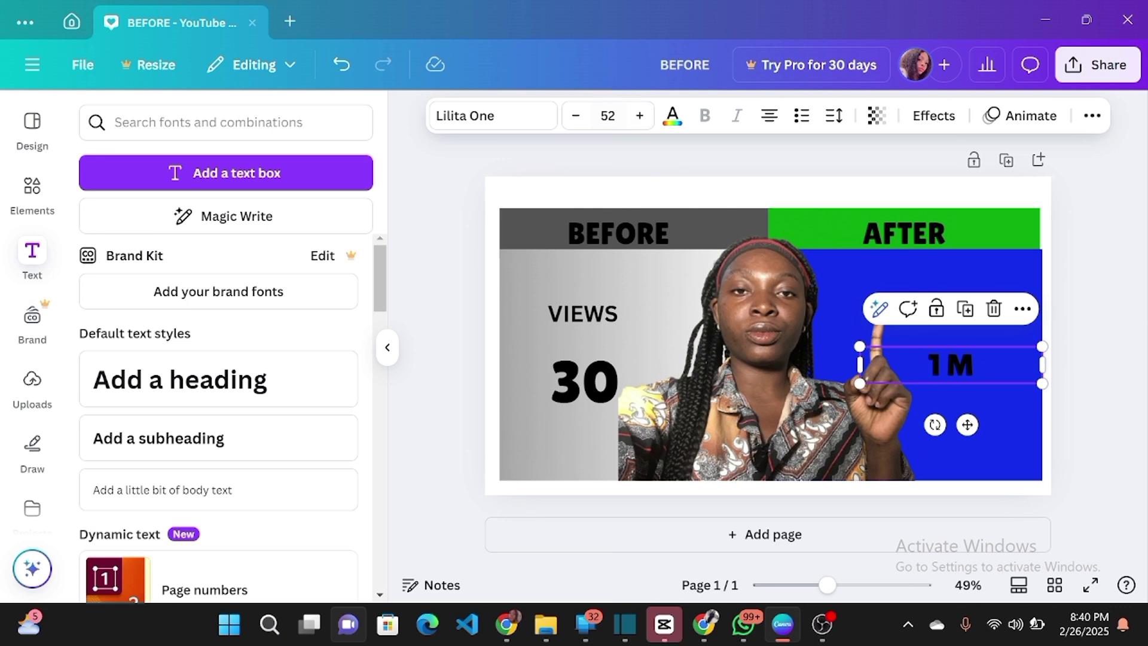
click(607, 115)
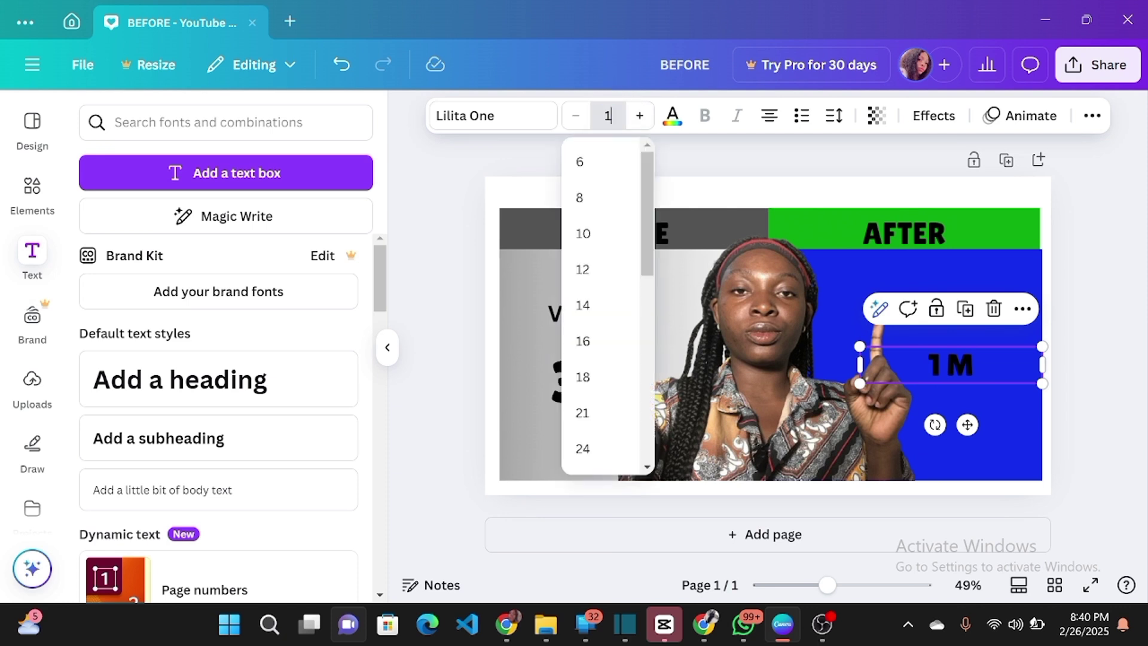
text(100)
key(Return)
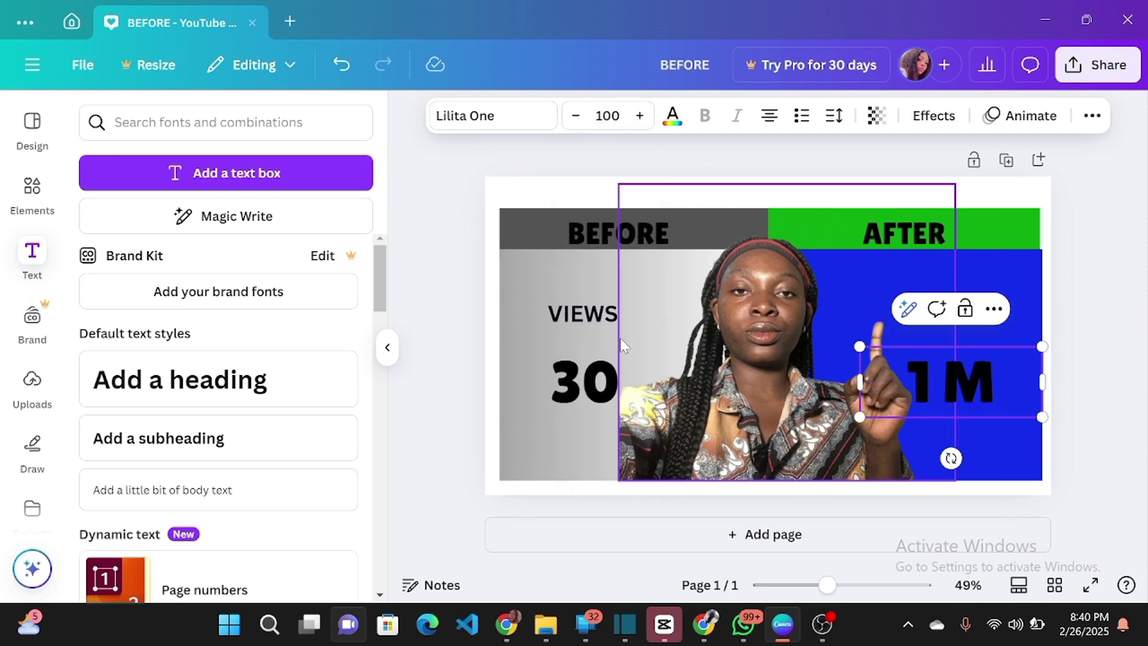
Move the 30 and the 1M slightly upward so they sit level with each other on their panels
click(592, 320)
click(586, 381)
drag(586, 381, 593, 369)
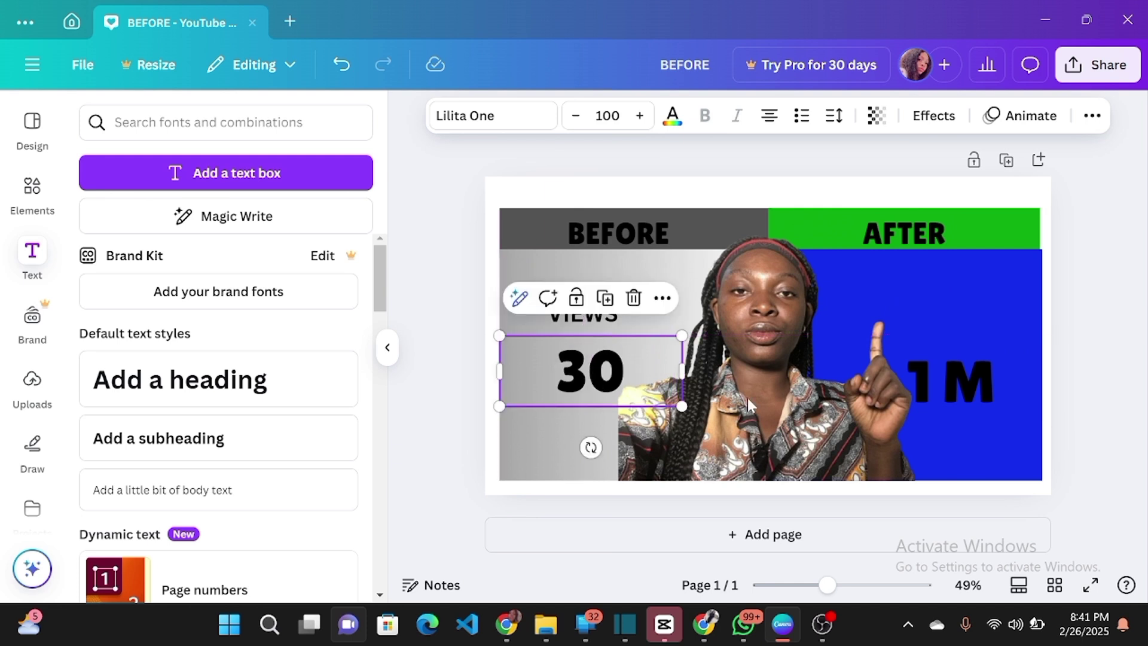
click(987, 411)
mouse_move(988, 411)
mouse_down()
mouse_move(985, 392)
mouse_move(988, 400)
mouse_up()
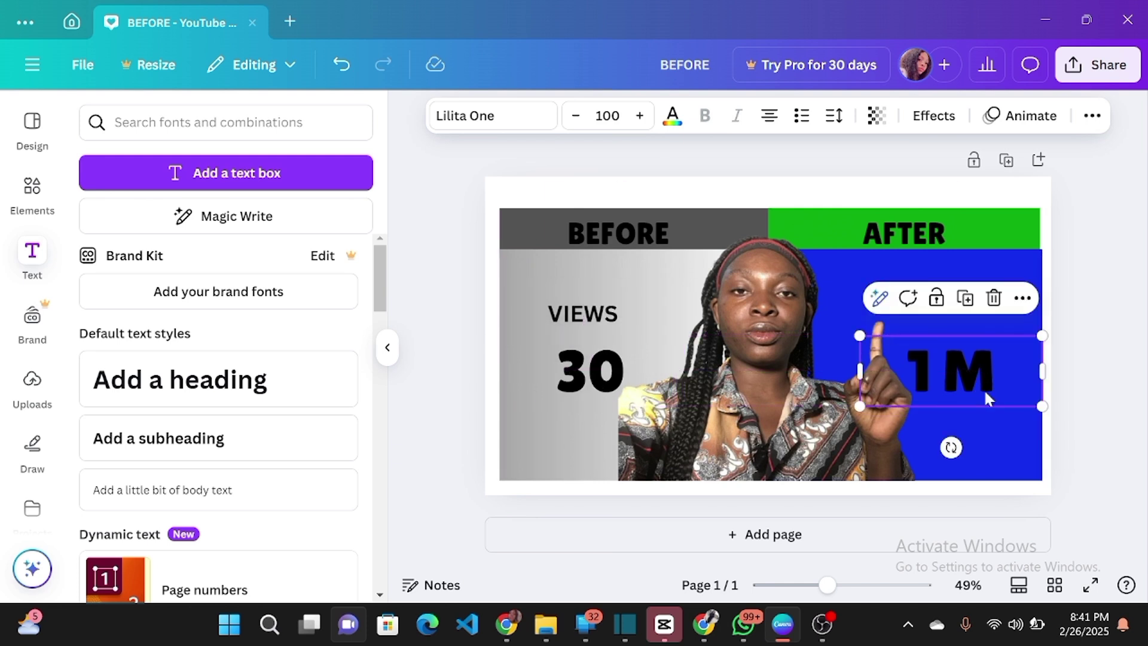
Try to split the 1M text into a 1 and a separate MILLION text on the blue panel
click(979, 385)
key(BackSpace)
drag(859, 371, 955, 375)
click(950, 447)
click(583, 314)
click(925, 380)
click(932, 299)
text(LION)
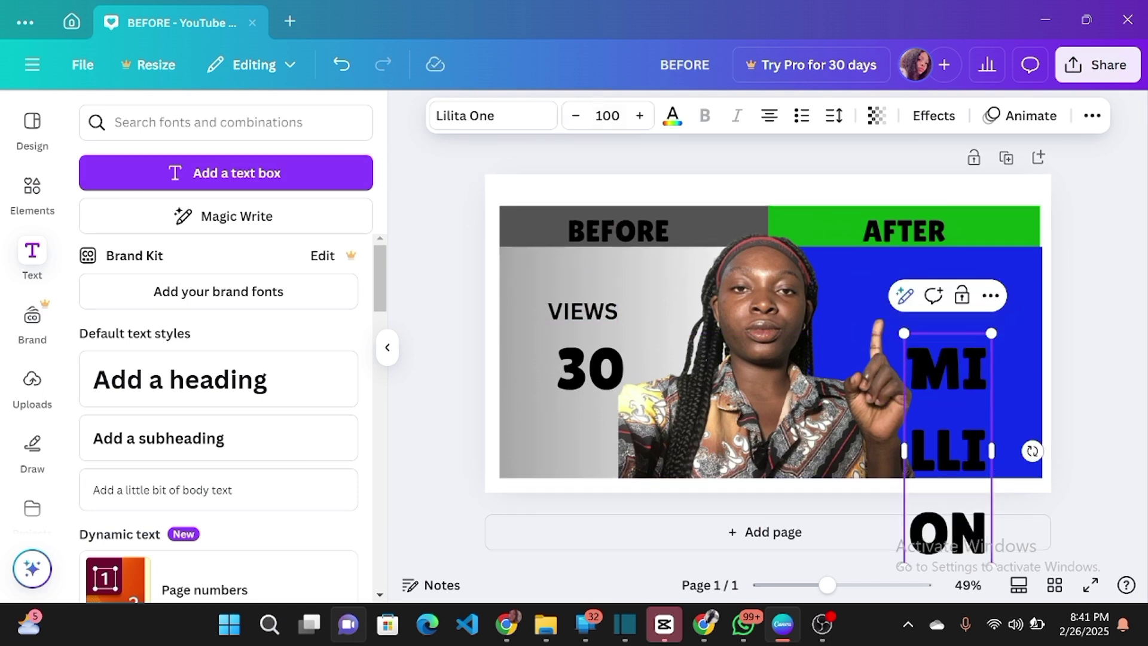
Try to fit the MILLION text on one line beside the 1, scaled down to about size 46
drag(991, 452, 1117, 443)
drag(1116, 487, 1041, 434)
drag(1046, 388, 1019, 368)
mouse_move(977, 413)
mouse_down()
mouse_move(1002, 435)
mouse_move(992, 425)
mouse_up()
Undo the recent MILLION text edits and redo them
key(ctrl+z)
key(ctrl+z)
key(ctrl+z)
key(ctrl+z)
key(ctrl+z)
key(ctrl+z)
key(ctrl+y)
key(ctrl+y)
key(ctrl+y)
key(ctrl+y)
key(ctrl+y)
key(ctrl+y)
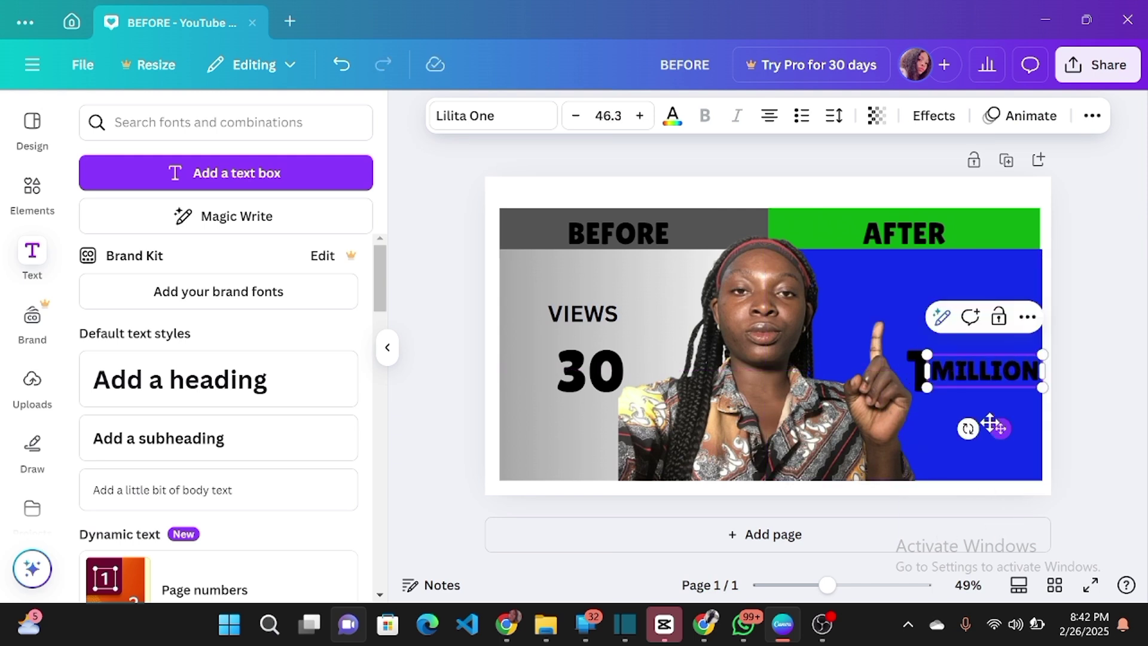
Try other fonts on the MILLION text, including Bodoni FLF and Chewy
click(530, 115)
click(250, 287)
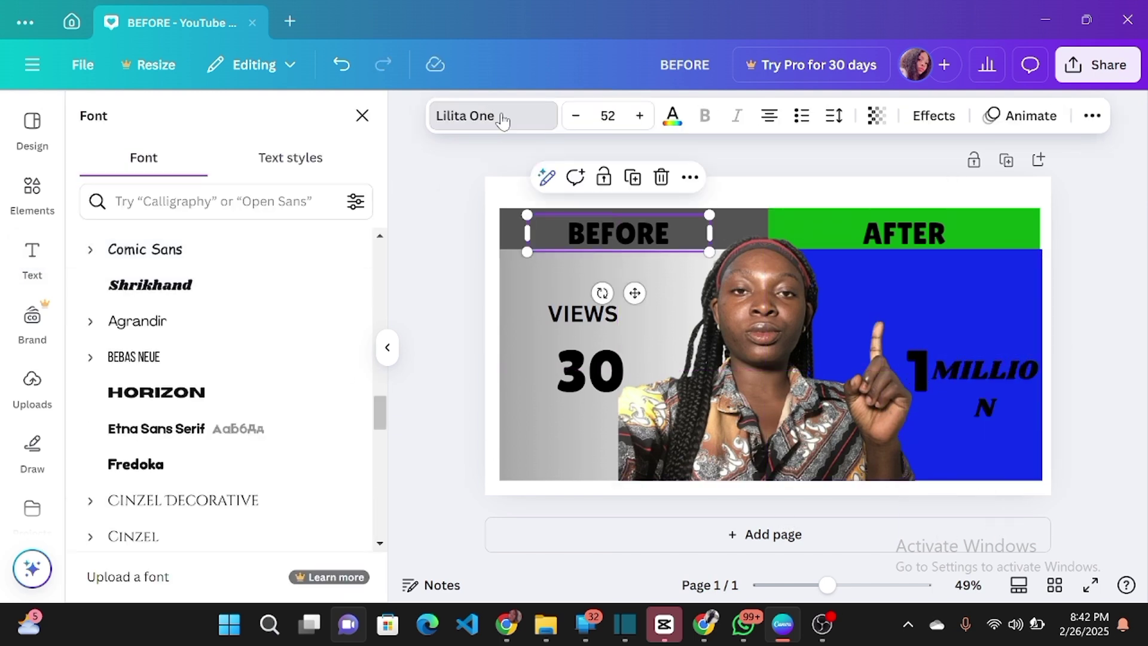
scroll(239, 388, down, 5)
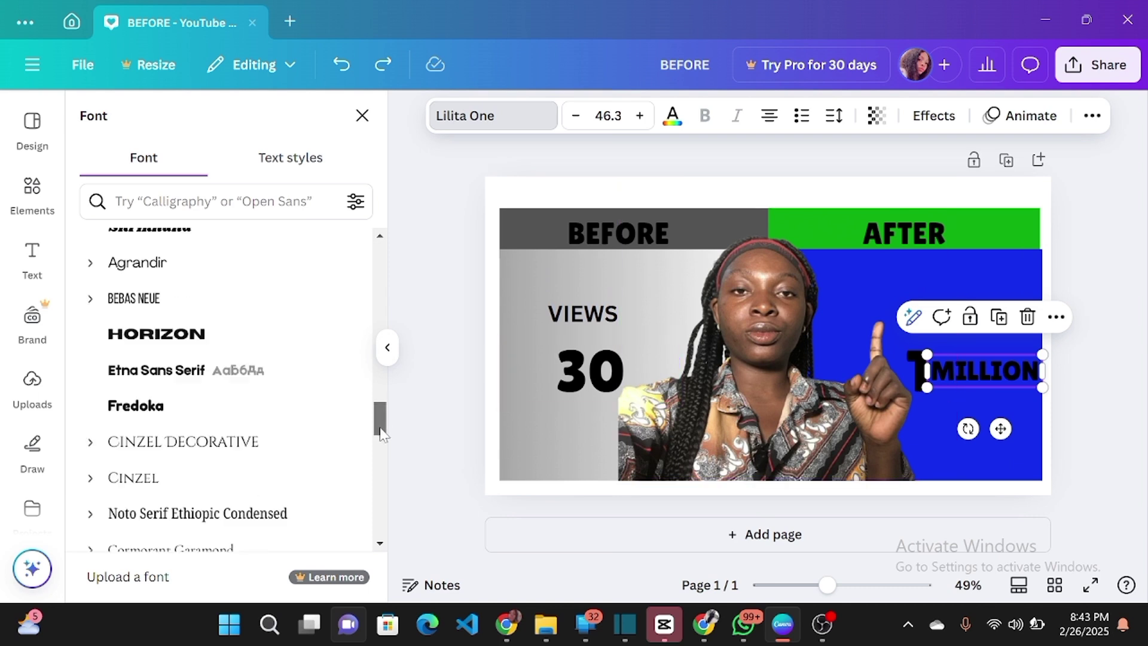
click(255, 270)
click(173, 476)
click(275, 507)
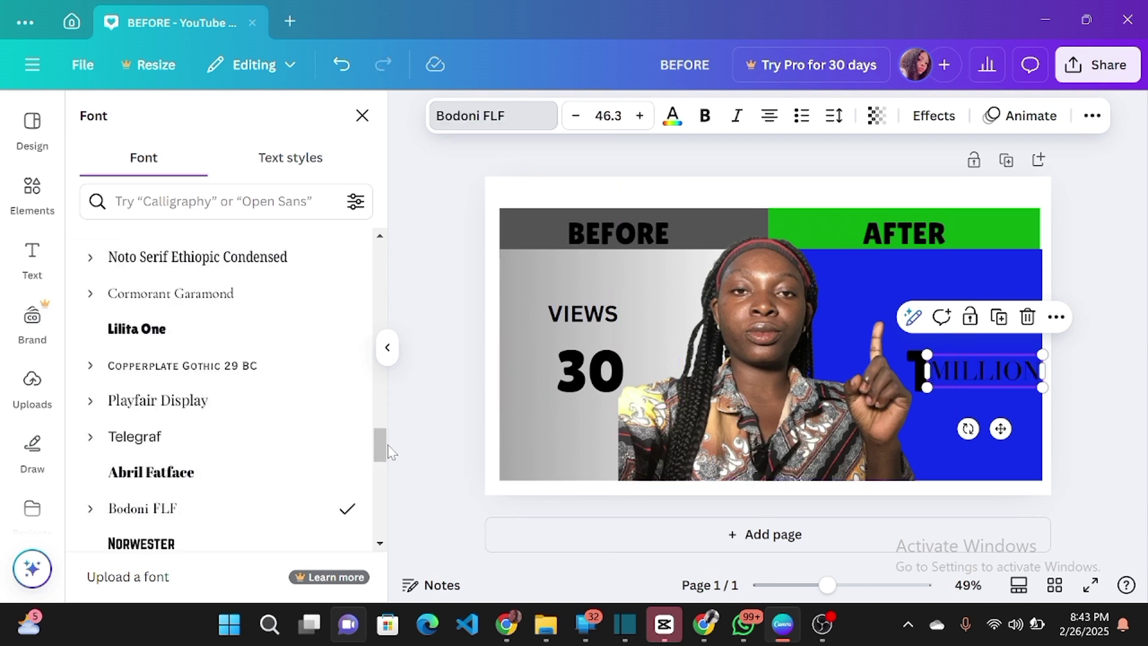
scroll(380, 457, down, 6)
click(239, 381)
click(179, 478)
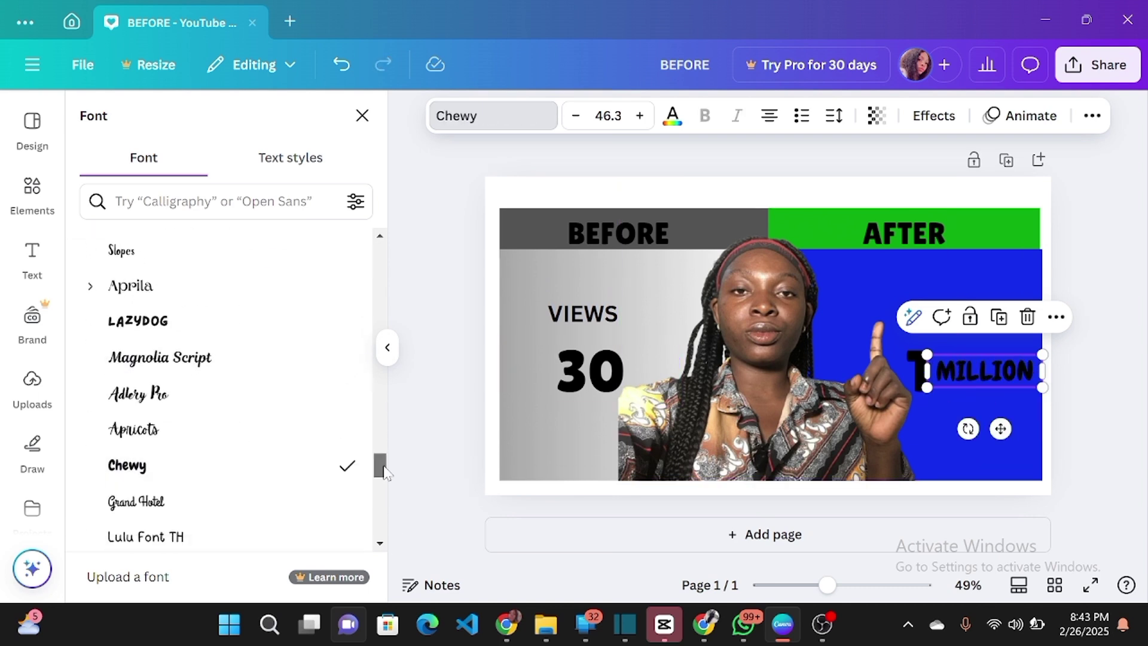
scroll(384, 522, down, 10)
scroll(239, 388, up, 15)
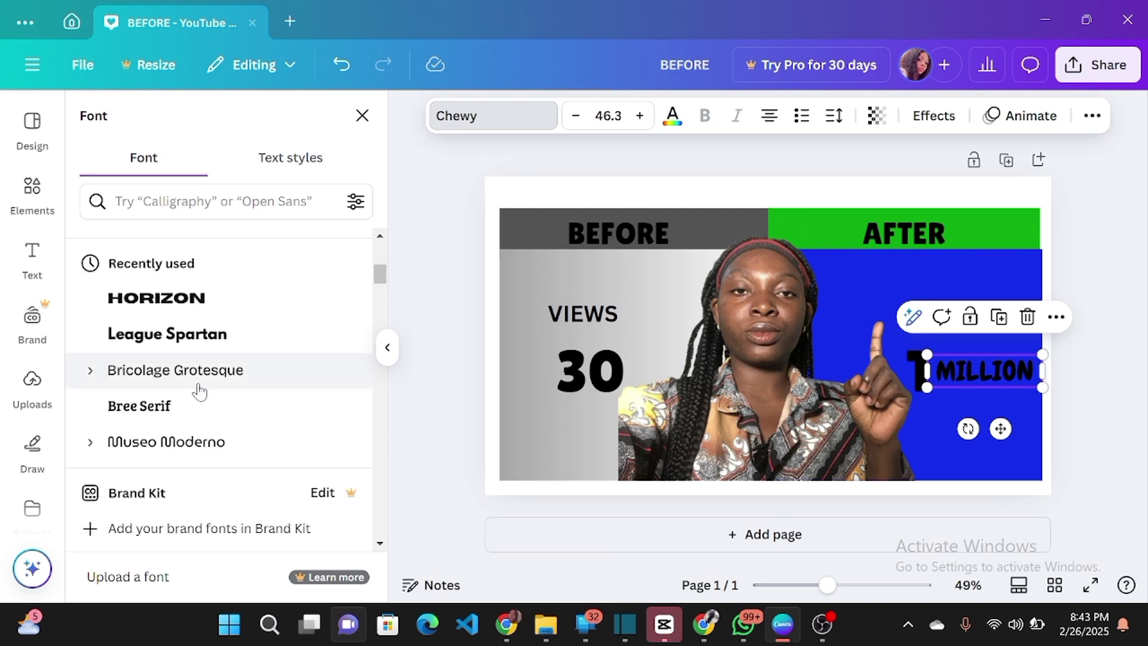
click(179, 397)
Undo the font trials and the MILLION edits back to the single 1M text
click(686, 286)
click(987, 378)
key(ctrl+z)
key(ctrl+z)
key(ctrl+z)
key(ctrl+z)
key(ctrl+z)
key(ctrl+z)
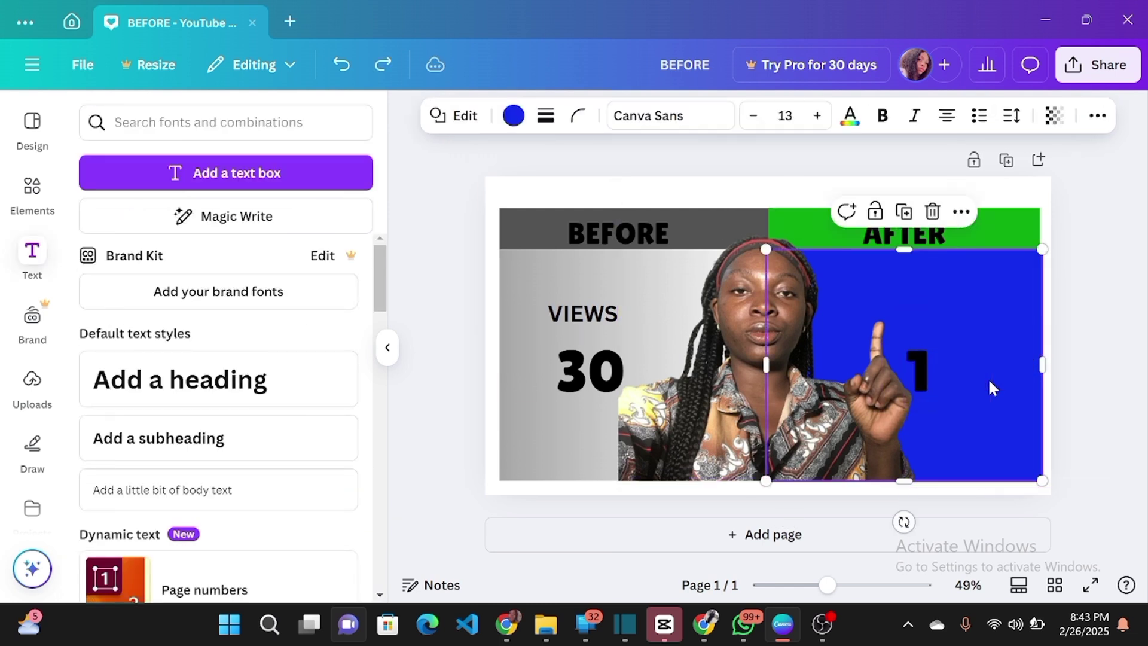
click(941, 307)
Duplicate the VIEWS text and place the copy above the 1M on the blue panel
click(569, 327)
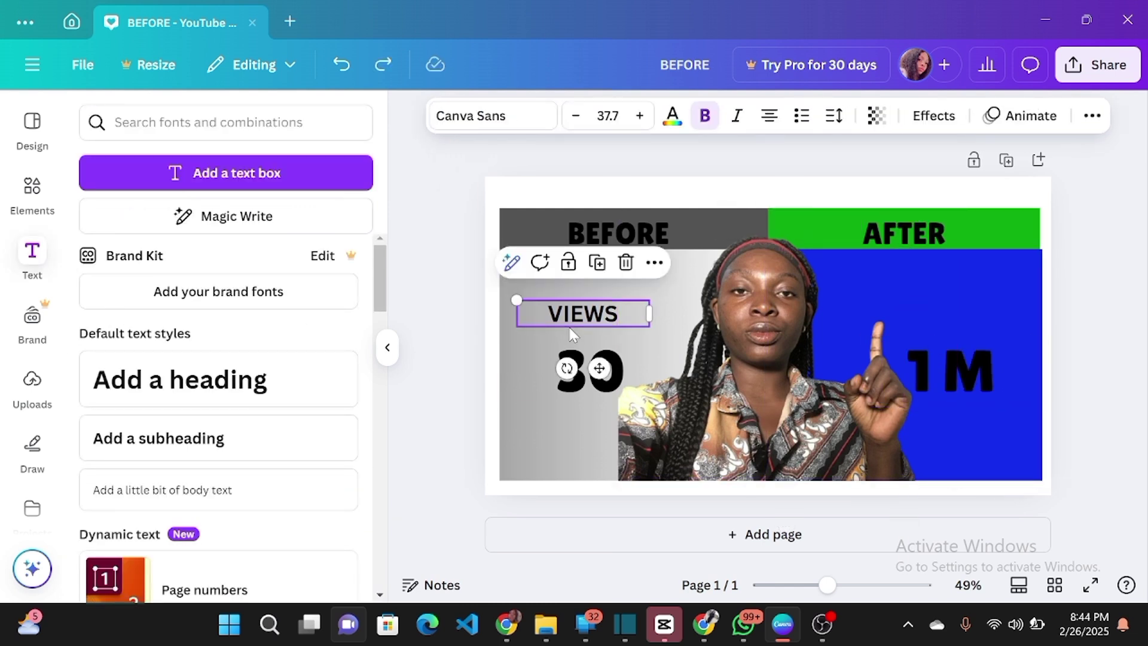
click(597, 262)
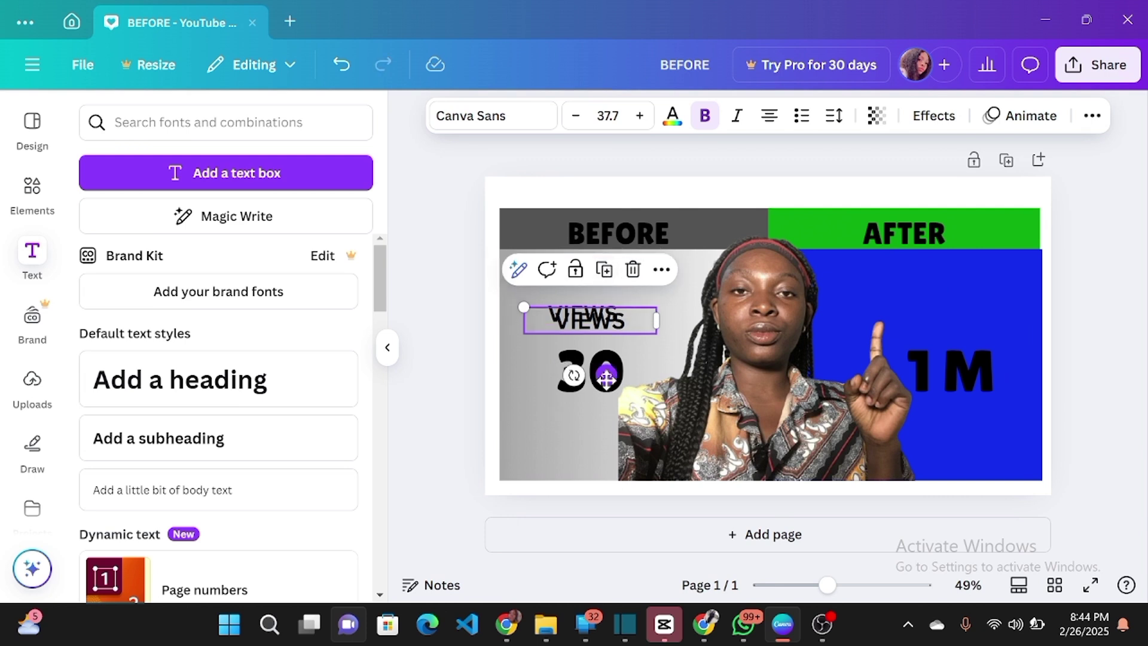
drag(607, 374, 962, 374)
click(957, 418)
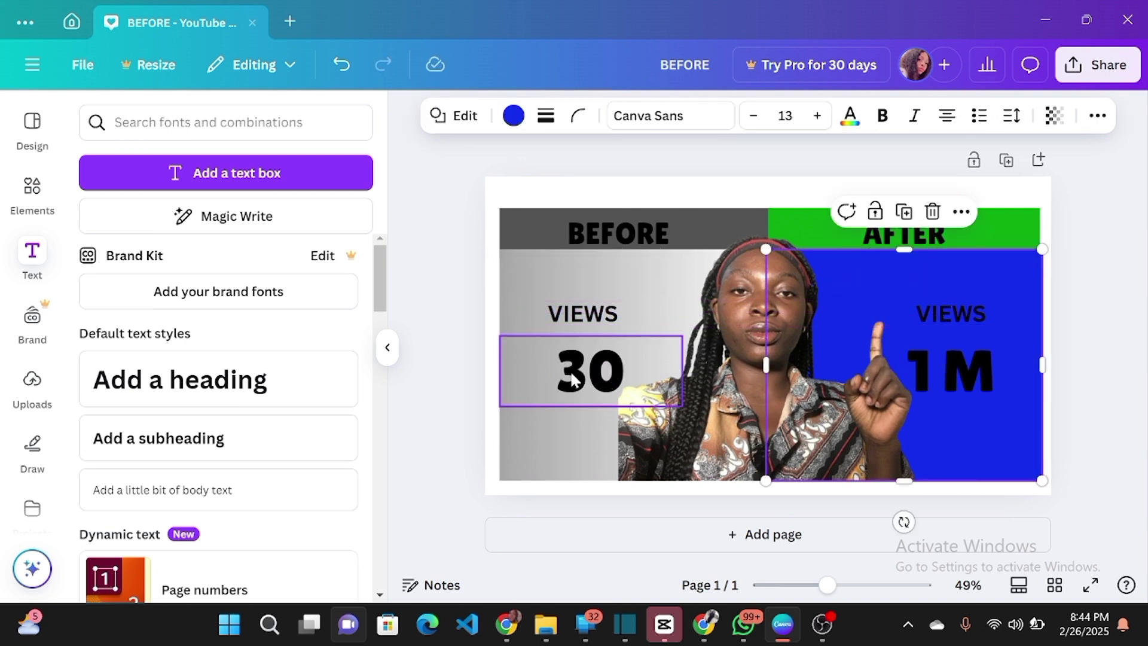
click(480, 482)
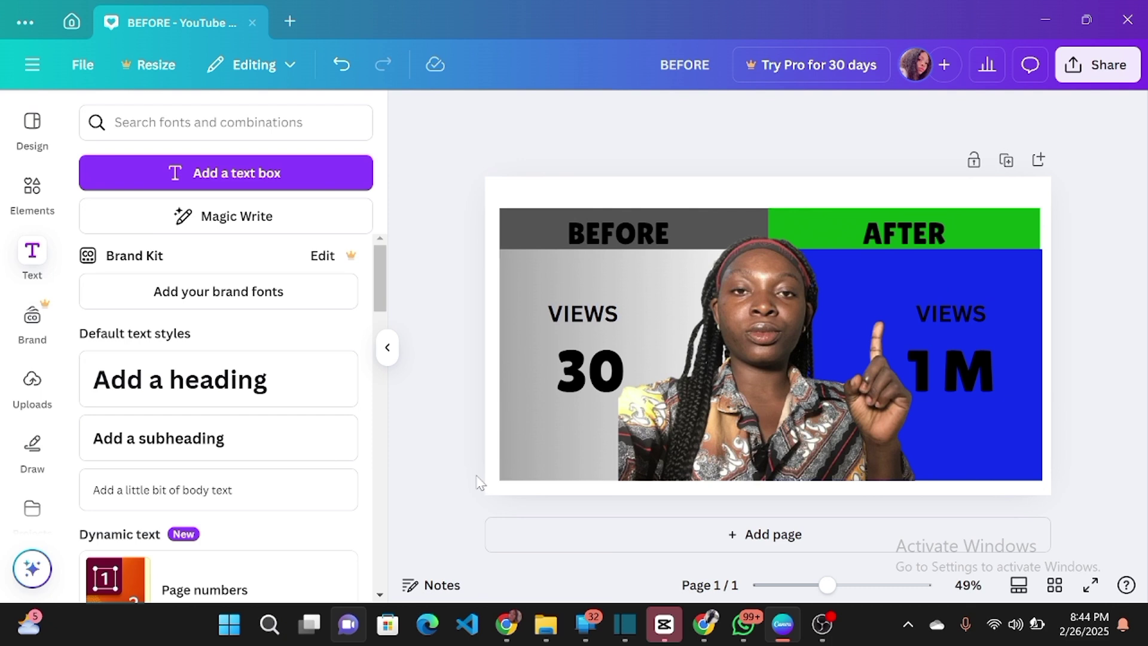
Try gray-white, teal-green, purple-green and cyan-yellow gradients on the bar behind AFTER and revert to solid green
click(820, 225)
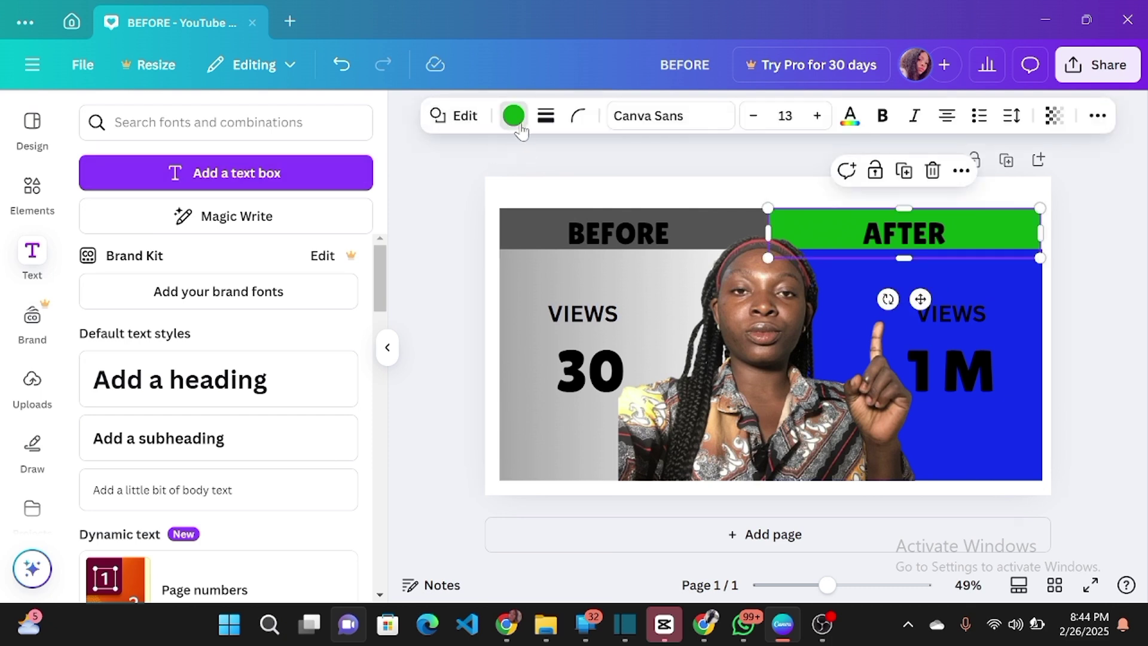
click(515, 123)
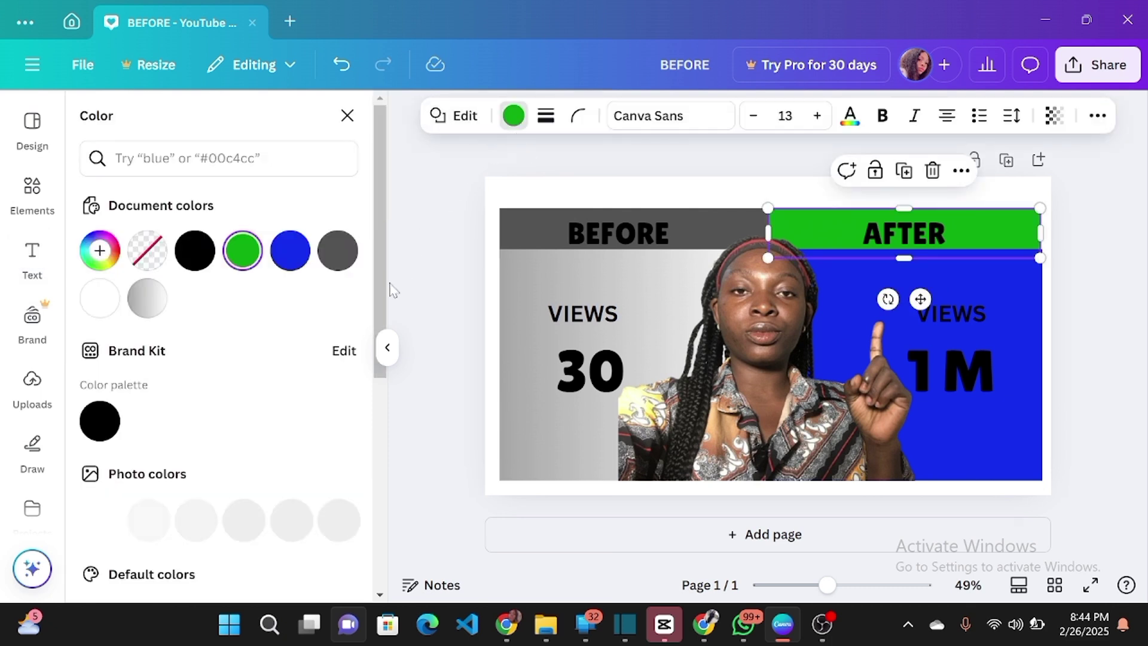
click(147, 299)
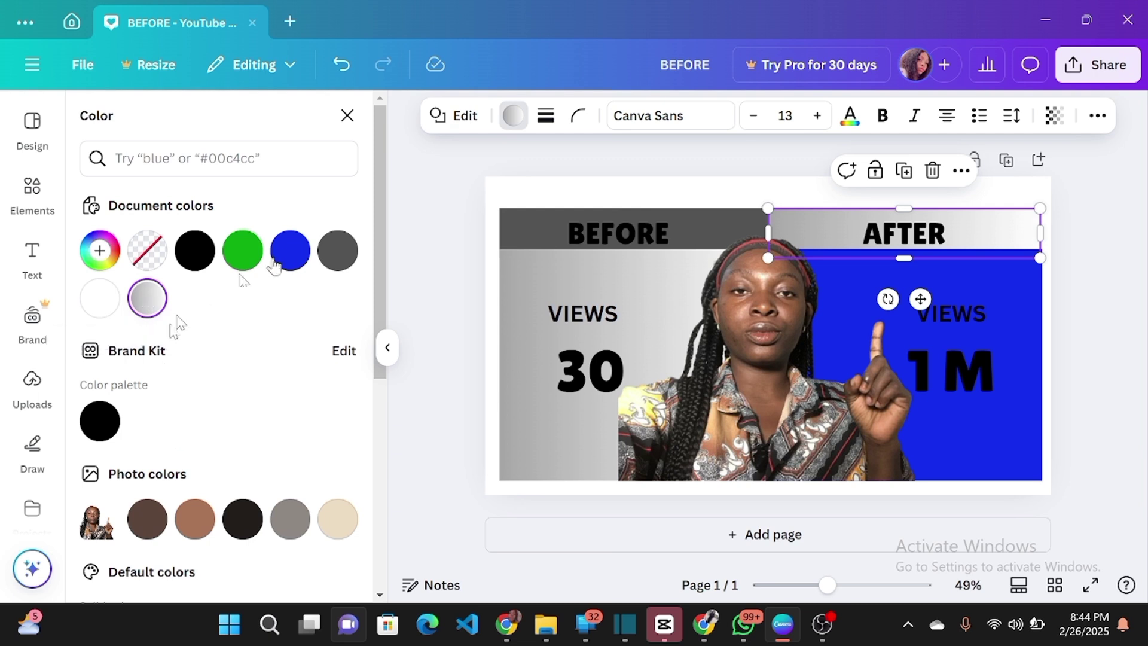
scroll(178, 323, down, 7)
click(145, 570)
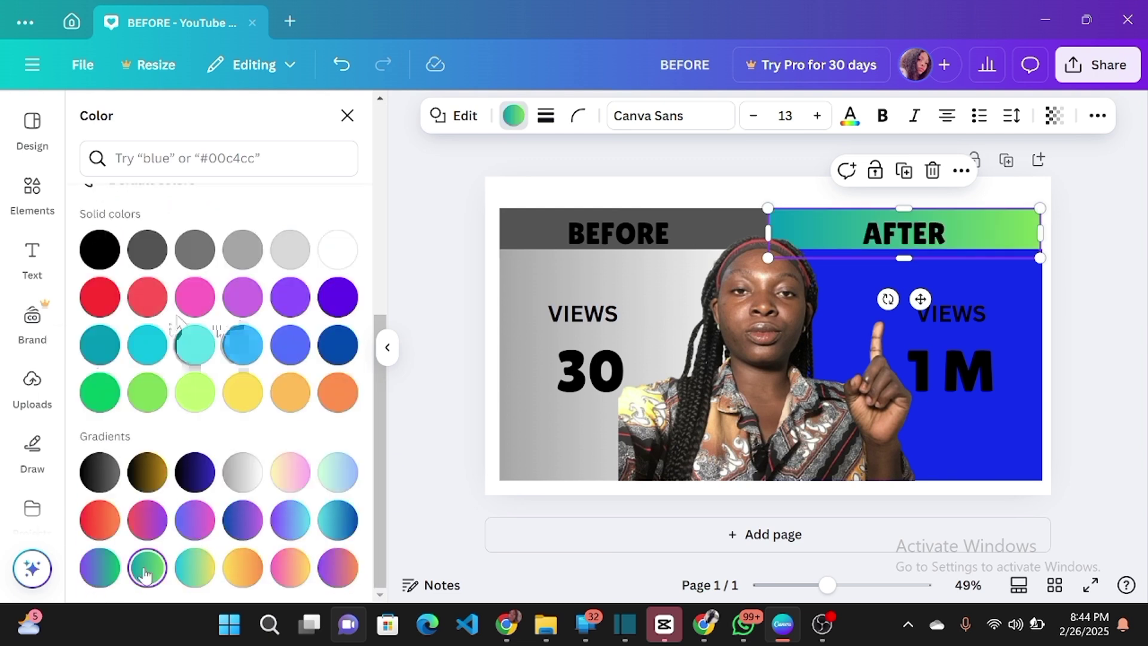
click(100, 565)
click(146, 567)
click(195, 567)
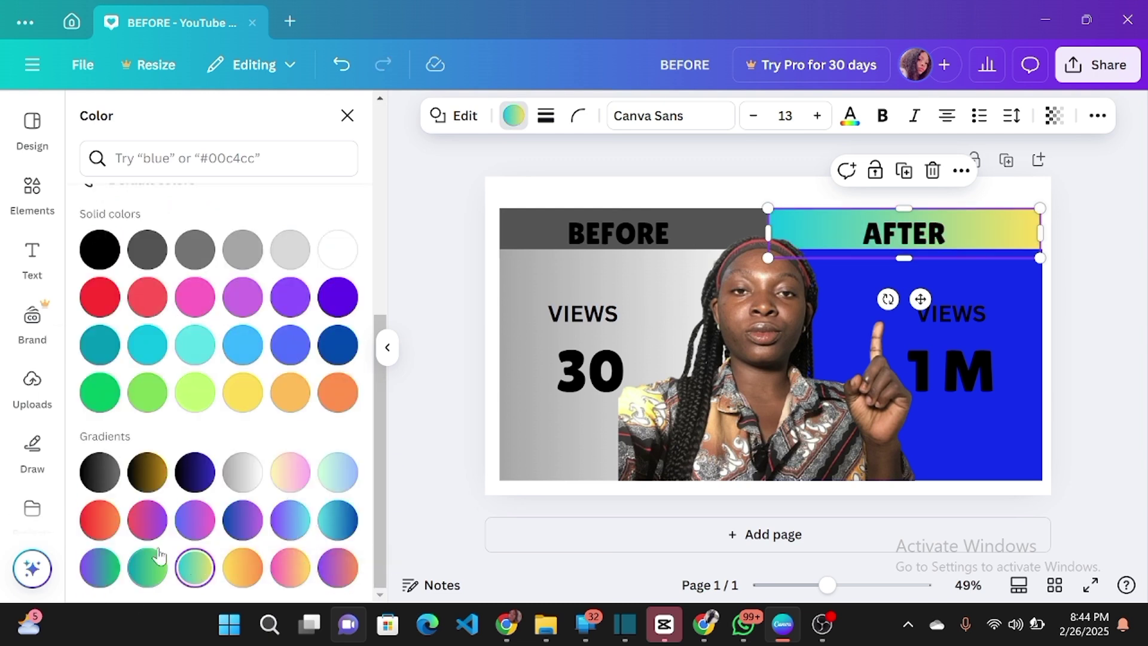
click(148, 566)
key(ctrl+z)
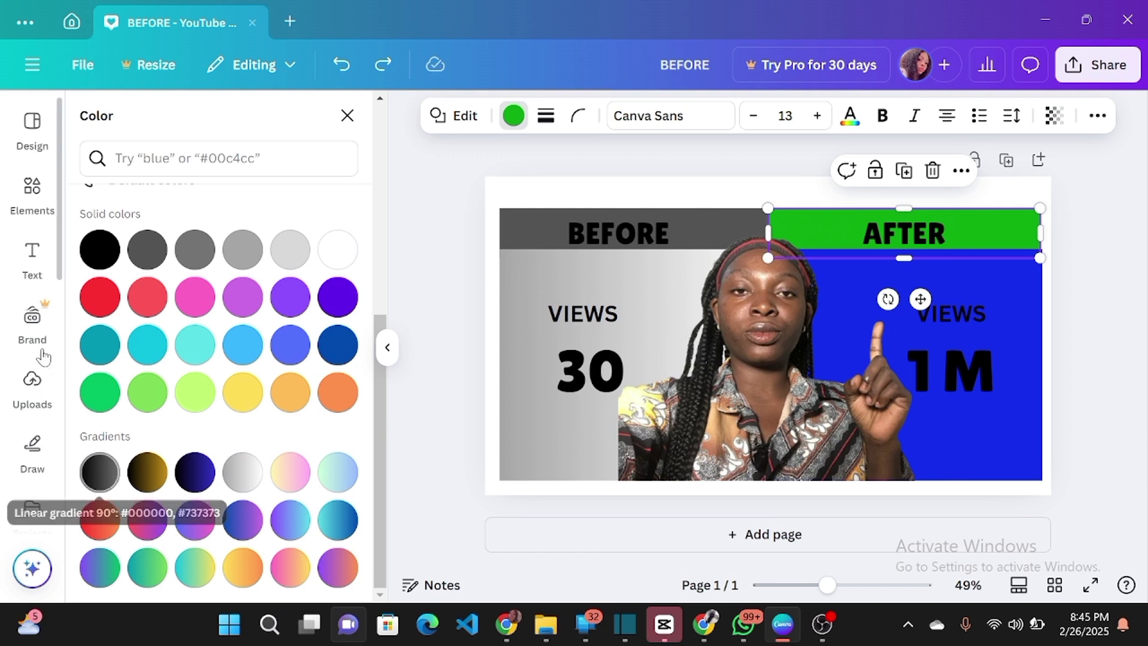
click(434, 444)
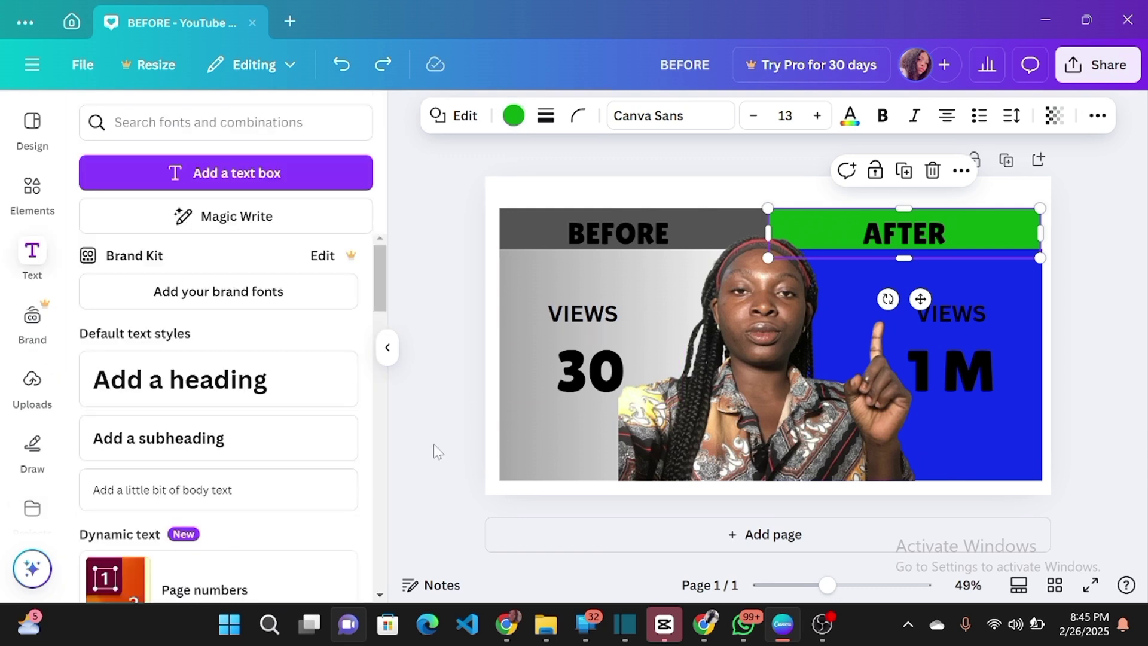
click(454, 474)
Download the thumbnail as a PNG named BEFORE into the Downloads folder and decline the app rating request
click(1091, 82)
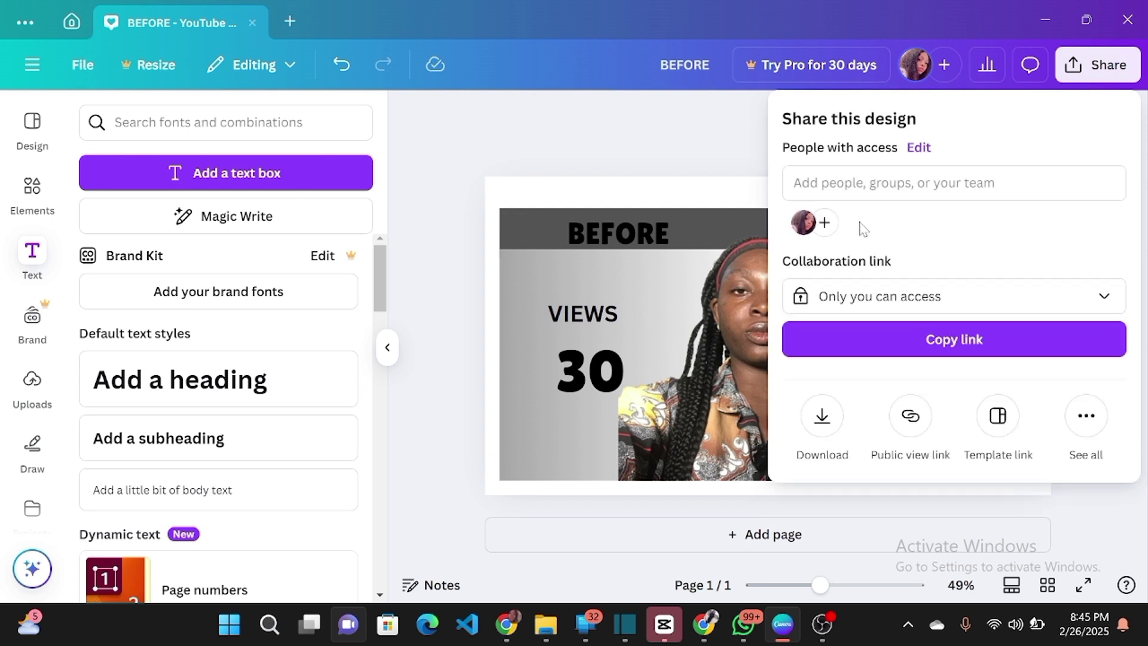
click(822, 418)
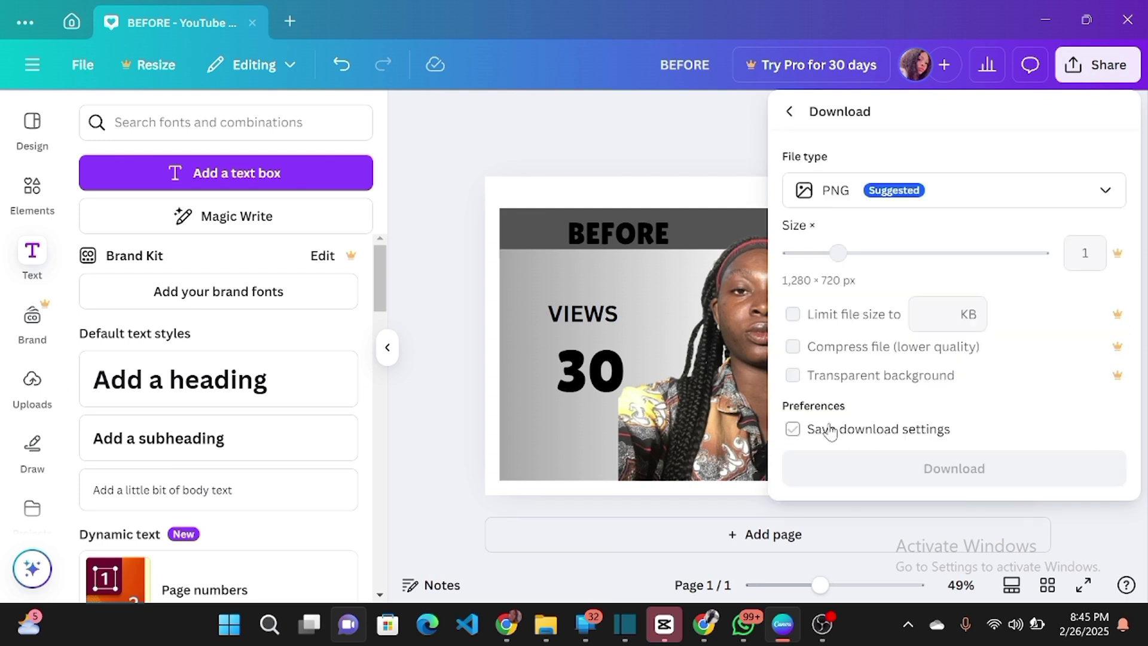
click(927, 468)
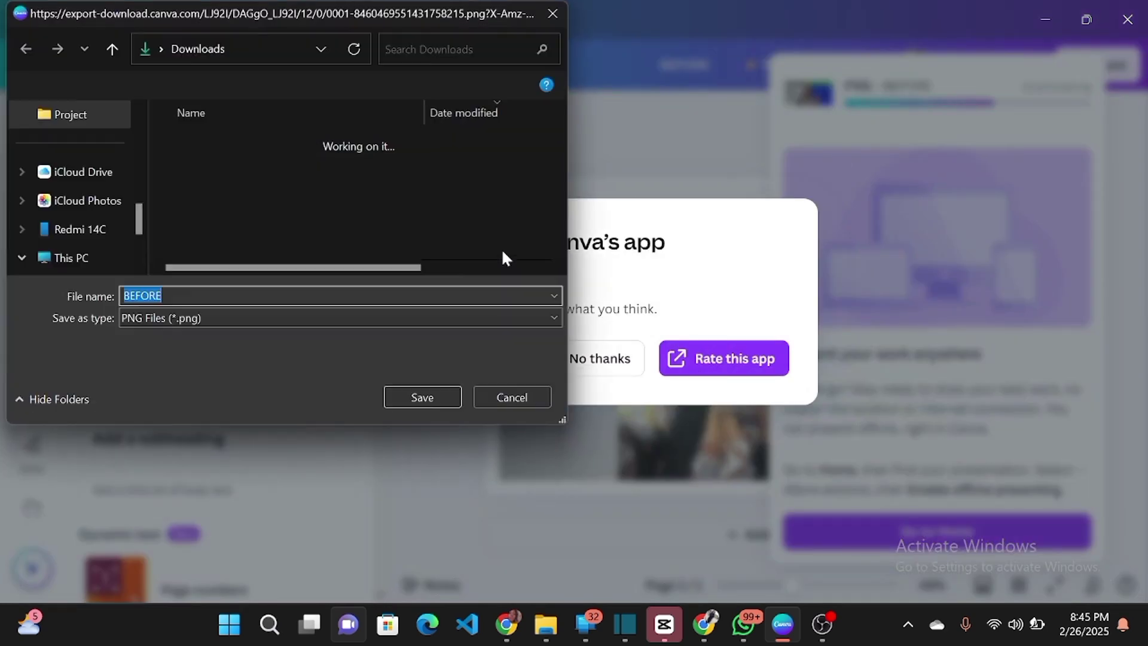
click(423, 397)
click(620, 364)
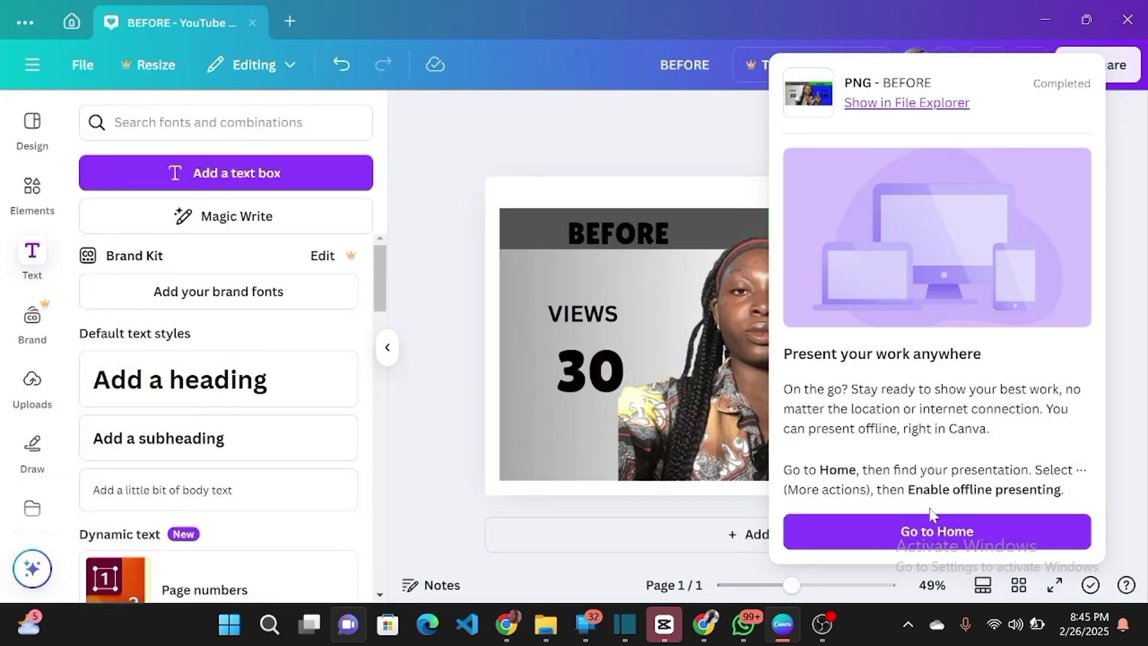